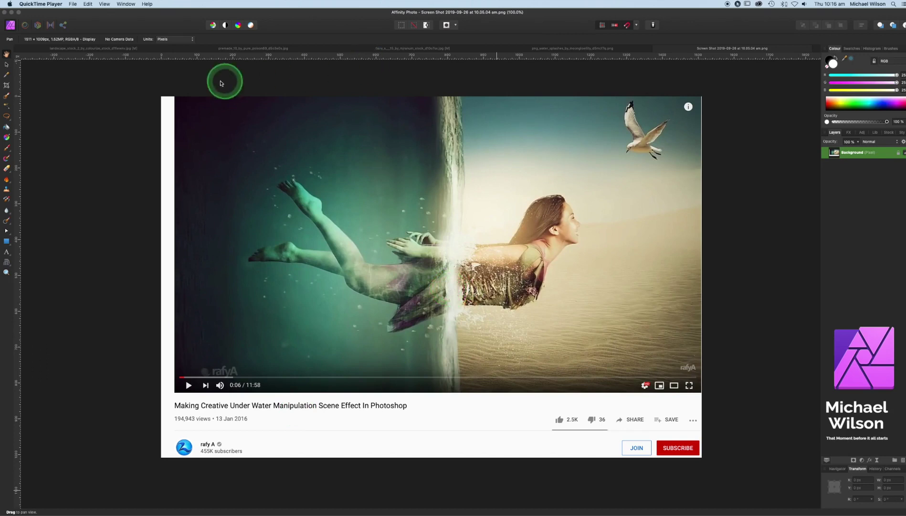
Switch from the reference video to the landscape_stock_2 composite document.
{"action": "left_click", "coordinate": [141, 49]}
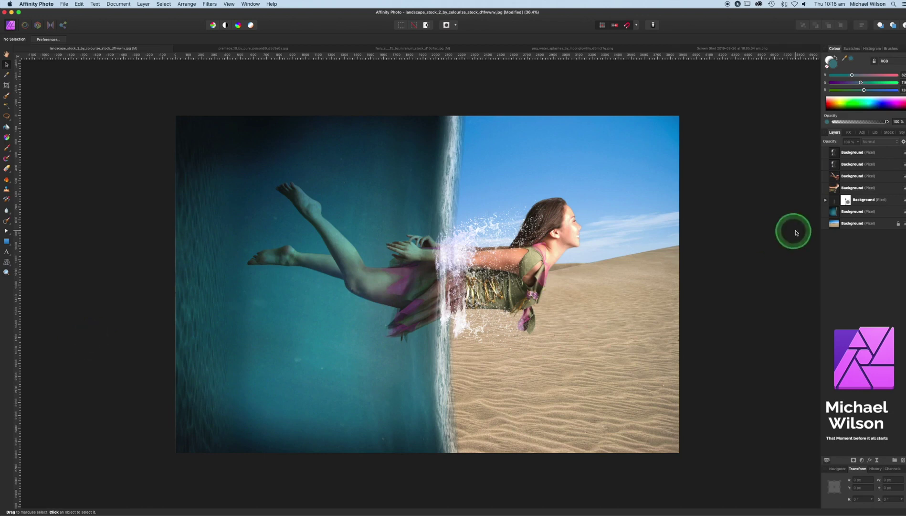
Delete every composite layer above the desert background, then deselect.
{"action": "left_click", "coordinate": [865, 216]}
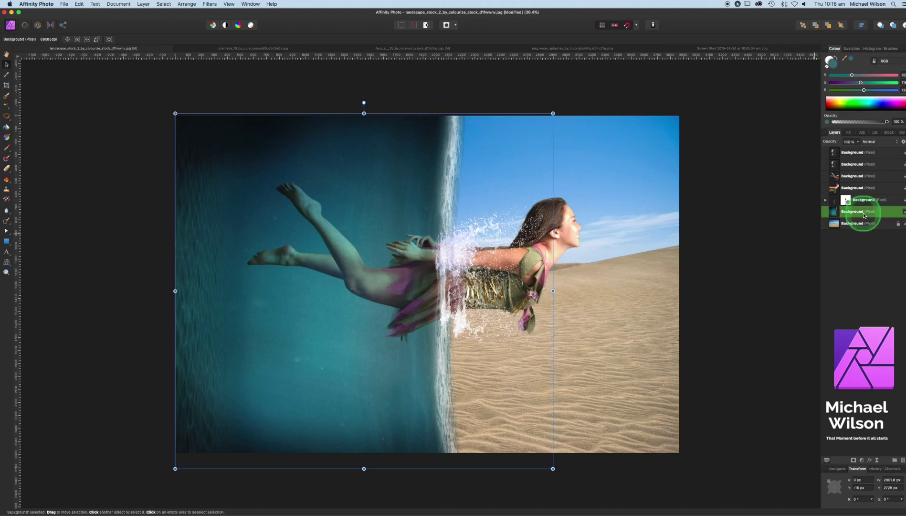
{"action": "left_click", "coordinate": [865, 156], "text": "shift"}
{"action": "key", "text": "Delete"}
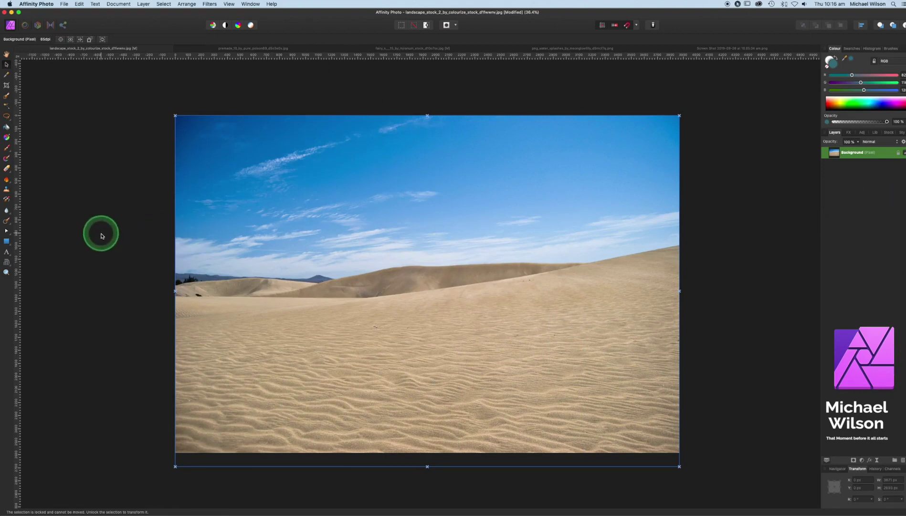
{"action": "left_click", "coordinate": [103, 239]}
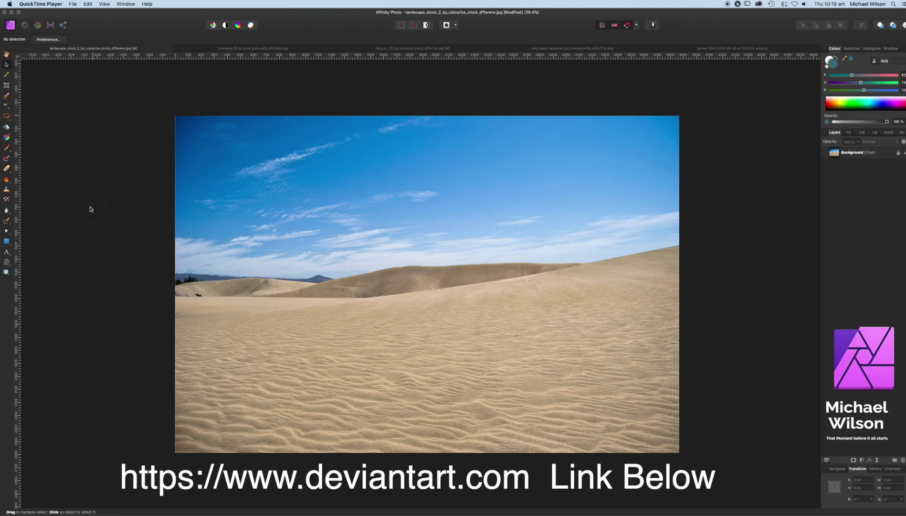
Copy the underwater ocean image and paste it into the desert document as a new layer.
{"action": "left_click", "coordinate": [320, 50]}
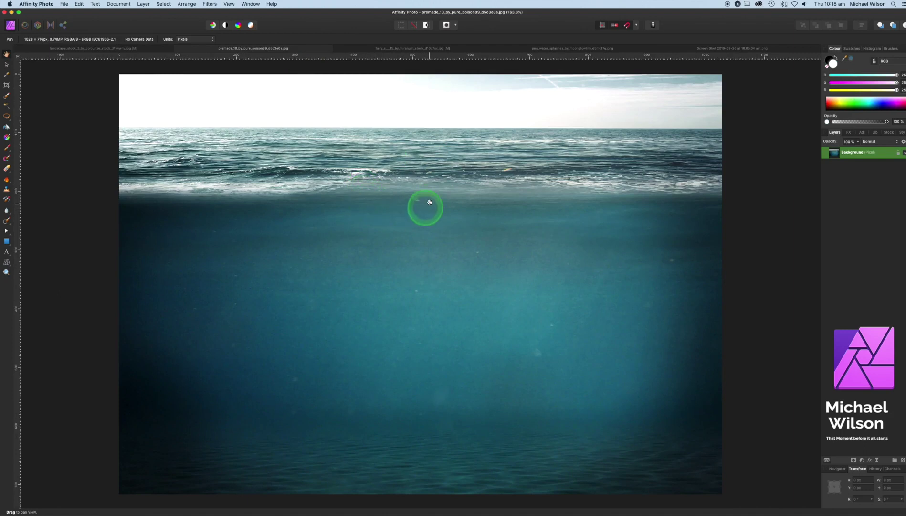
{"action": "key", "text": "super+c"}
{"action": "left_click", "coordinate": [154, 48]}
{"action": "key", "text": "super+v"}
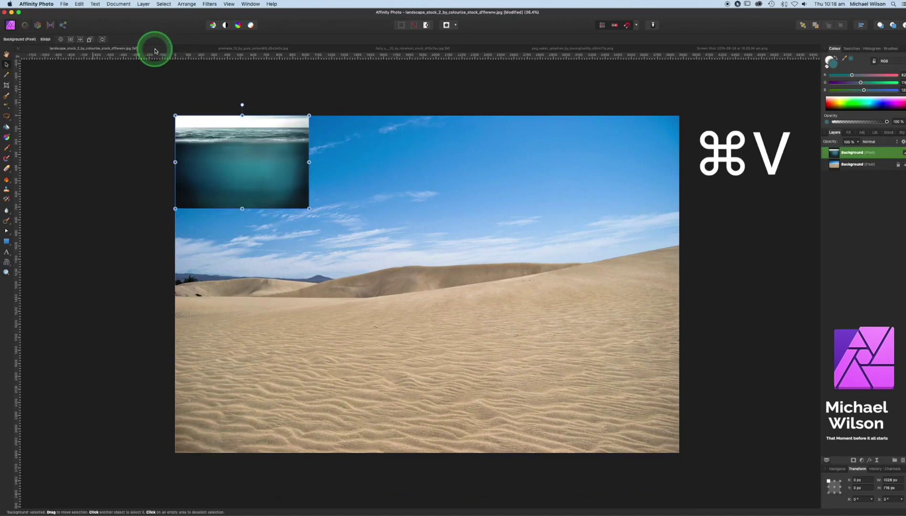
Rotate the ocean layer to -90° and enlarge it to cover the left half.
{"action": "key", "text": "shift"}
{"action": "left_click_drag", "start_coordinate": [243, 105], "coordinate": [238, 190]}
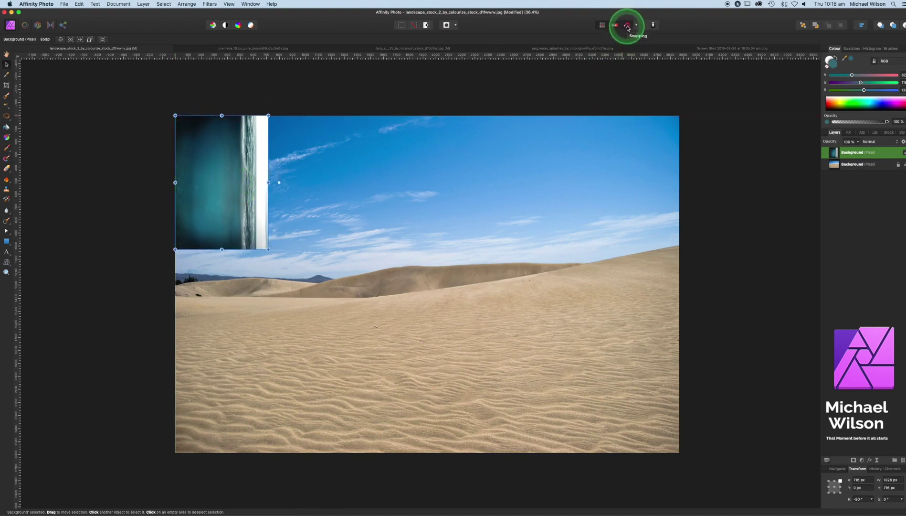
{"action": "left_click_drag", "start_coordinate": [269, 249], "coordinate": [451, 464]}
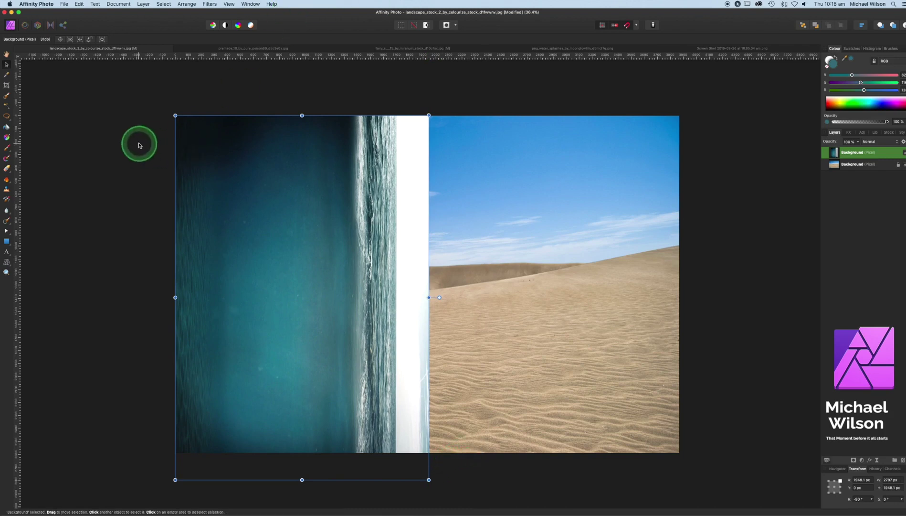
Add a mask to the pasted ocean layer and select the mask.
{"action": "left_click", "coordinate": [140, 181]}
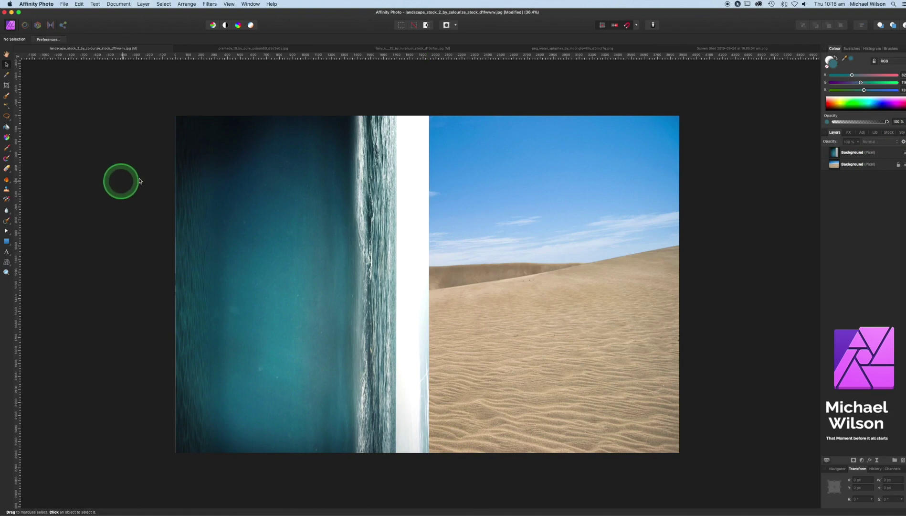
{"action": "left_click", "coordinate": [832, 155]}
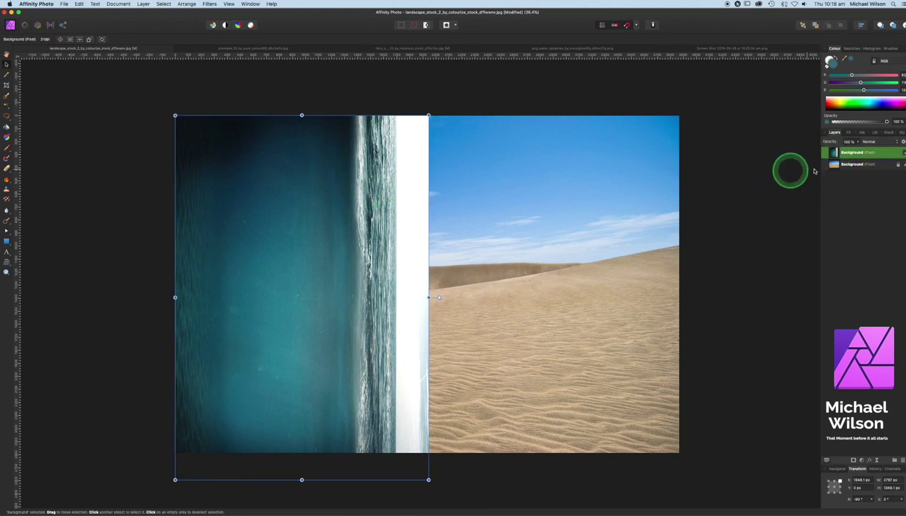
{"action": "left_click", "coordinate": [854, 459]}
{"action": "left_click", "coordinate": [849, 166]}
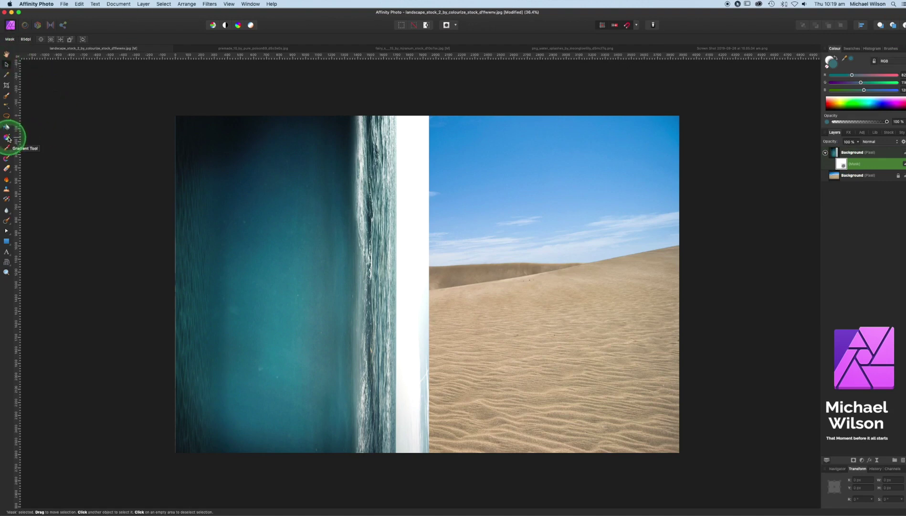
Draw a horizontal Linear gradient on the mask across the ocean–desert seam.
{"action": "left_click", "coordinate": [7, 138]}
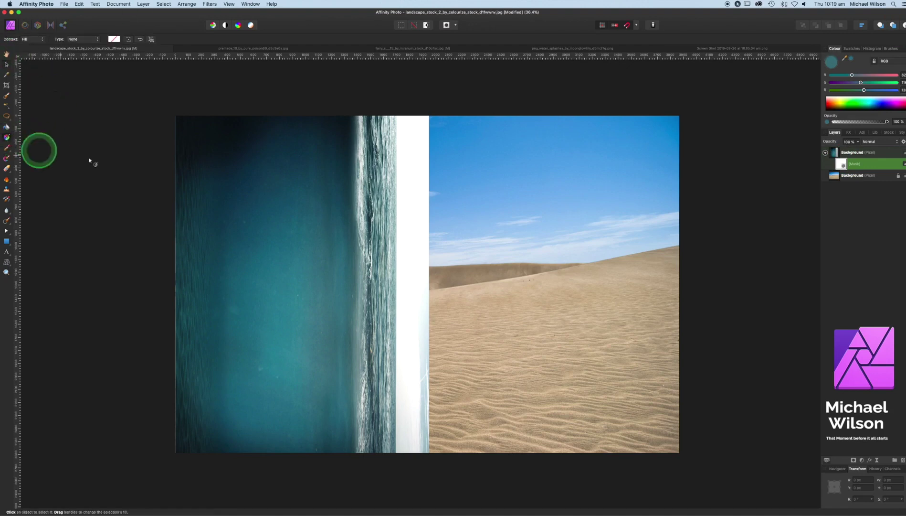
{"action": "left_click", "coordinate": [96, 40]}
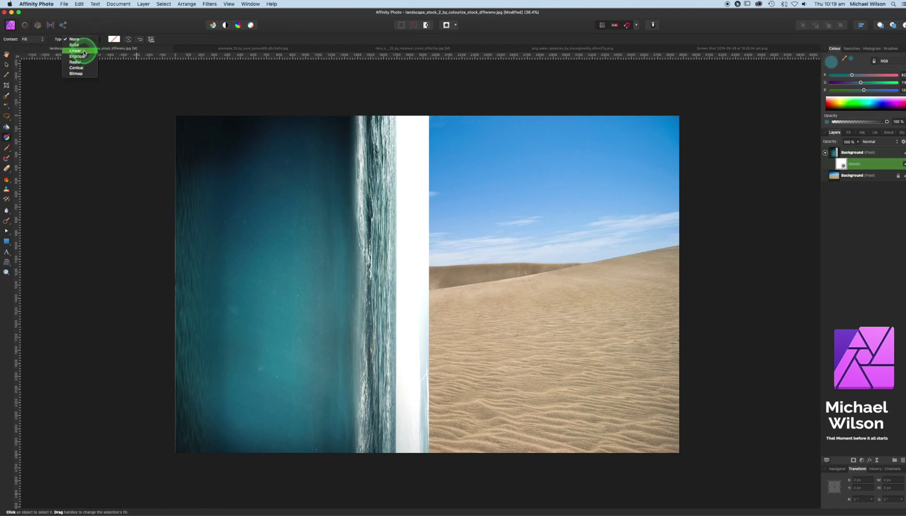
{"action": "left_click", "coordinate": [84, 52]}
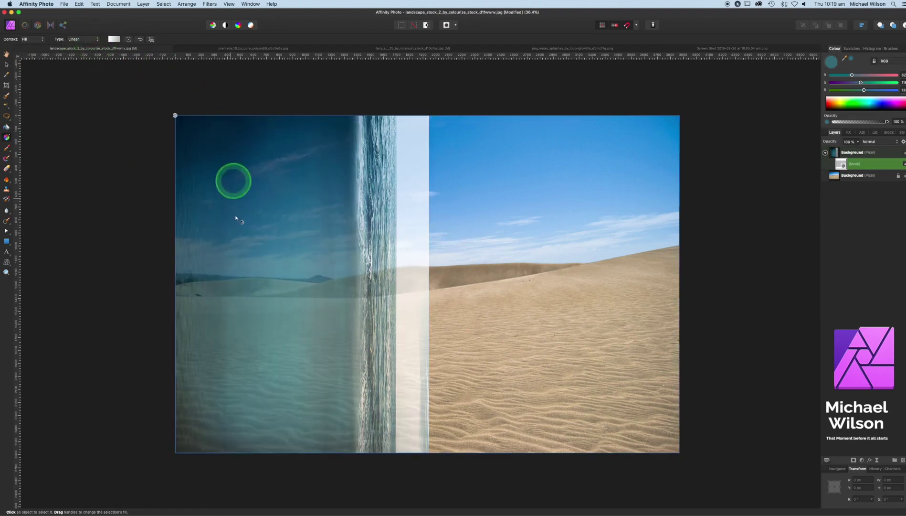
{"action": "left_click_drag", "start_coordinate": [246, 239], "coordinate": [339, 291]}
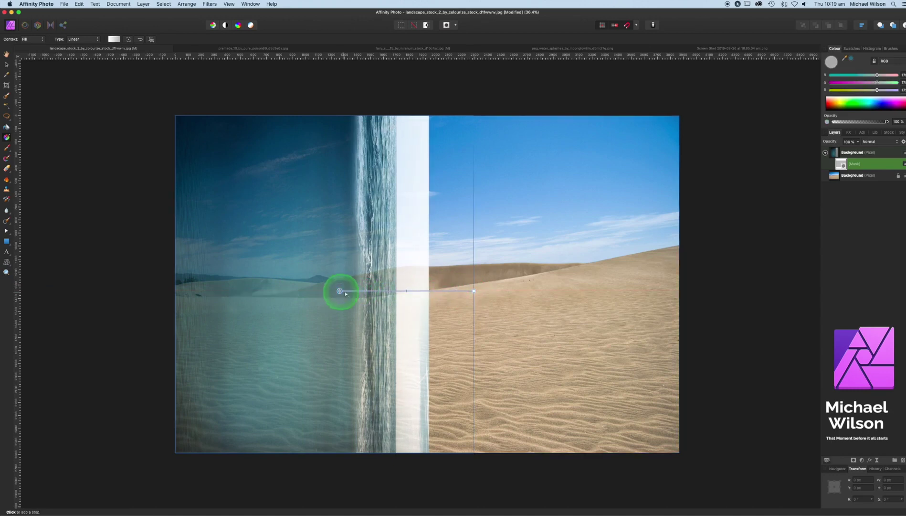
Set the gradient's right stop to white (L 100) and its left stop to 0% opacity.
{"action": "left_click", "coordinate": [114, 40]}
{"action": "left_click", "coordinate": [204, 69]}
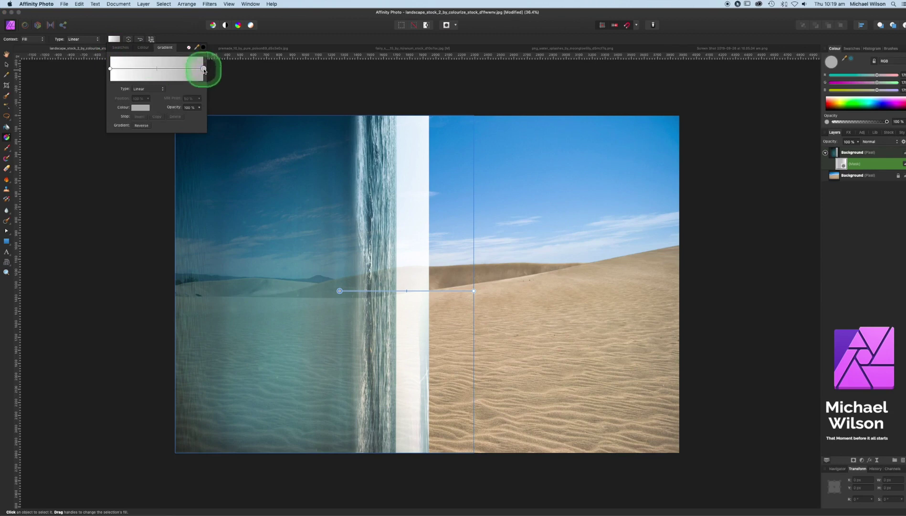
{"action": "left_click", "coordinate": [140, 107]}
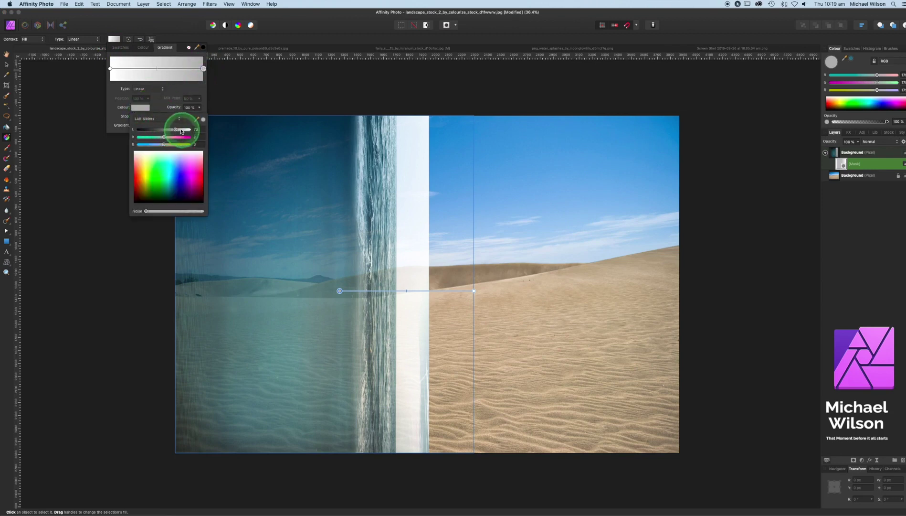
{"action": "left_click_drag", "start_coordinate": [175, 129], "coordinate": [192, 130]}
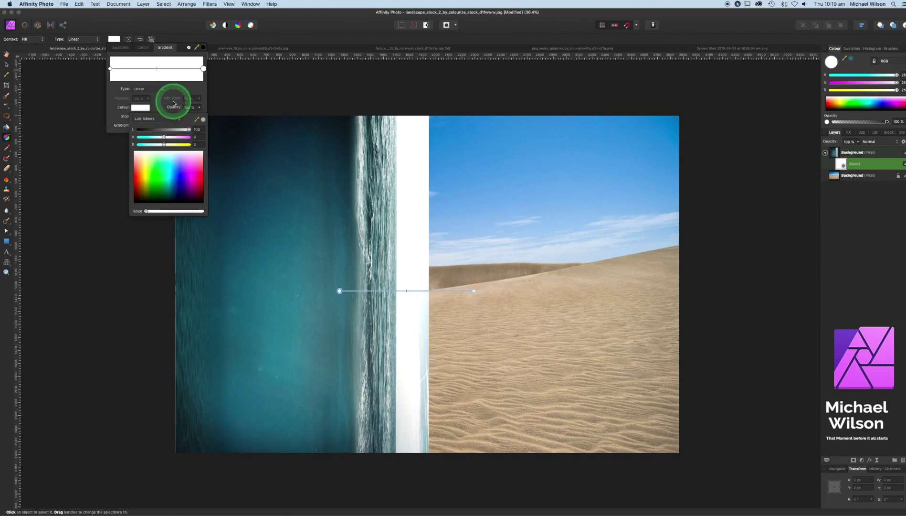
{"action": "left_click", "coordinate": [110, 68]}
{"action": "left_click", "coordinate": [200, 109]}
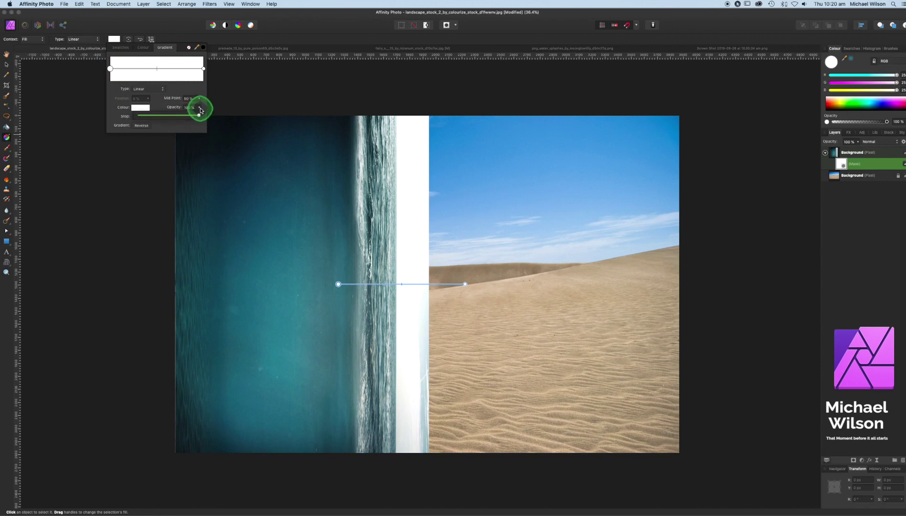
{"action": "left_click_drag", "start_coordinate": [200, 110], "coordinate": [139, 116]}
{"action": "left_click", "coordinate": [394, 232]}
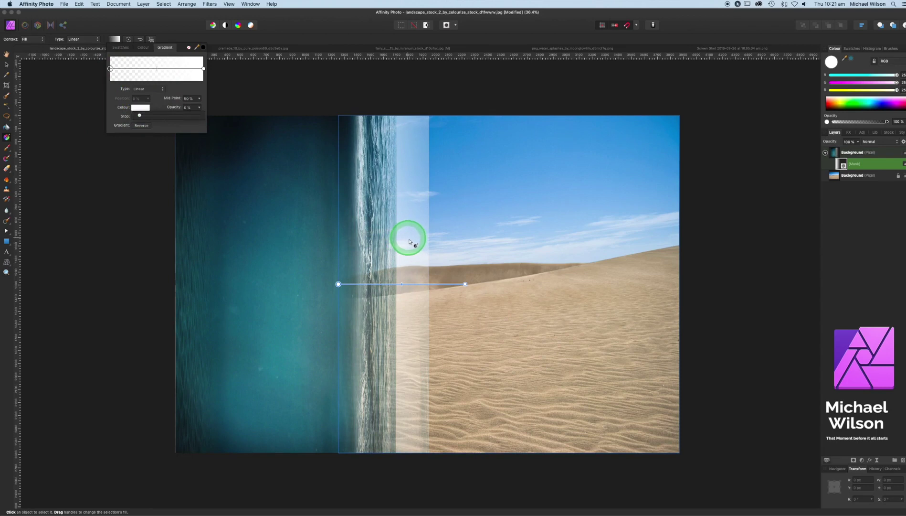
Drag the gradient end handles close together at the ocean's wavy edge.
{"action": "left_click", "coordinate": [465, 284]}
{"action": "left_click_drag", "start_coordinate": [464, 284], "coordinate": [383, 284]}
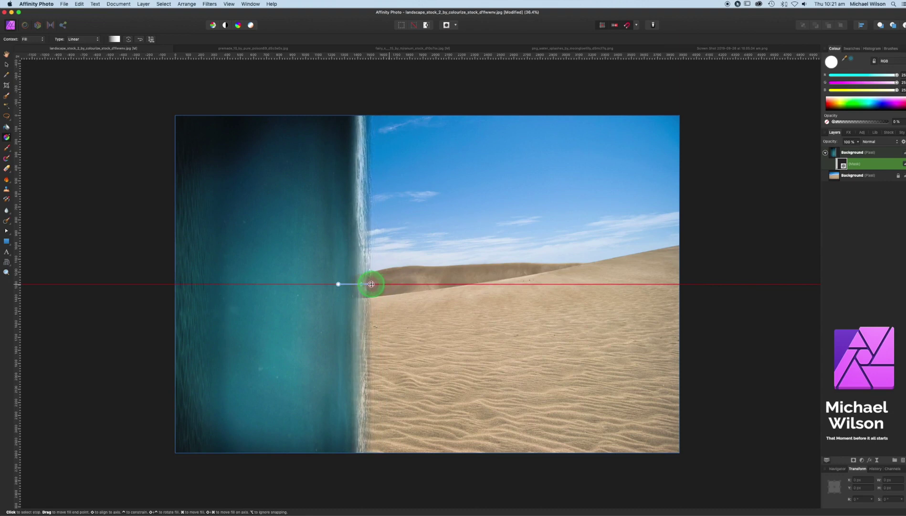
{"action": "left_click_drag", "start_coordinate": [371, 283], "coordinate": [371, 285]}
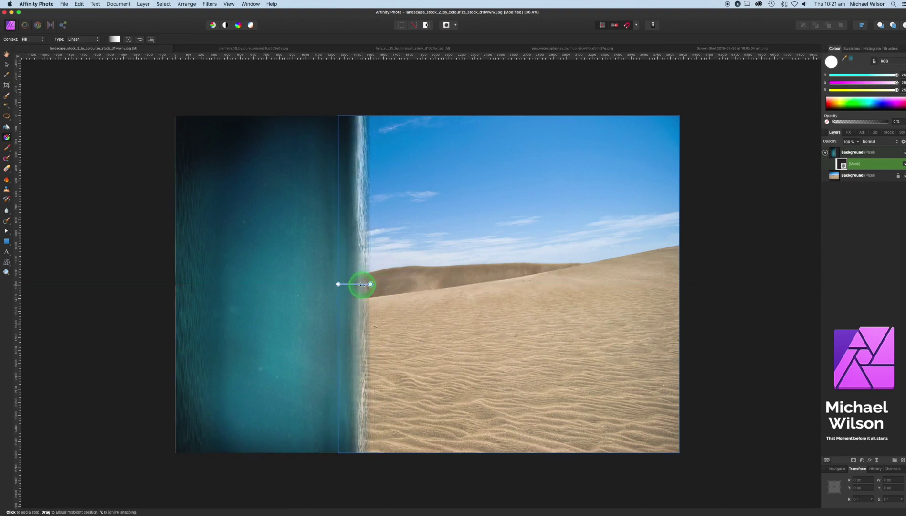
{"action": "left_click", "coordinate": [365, 284]}
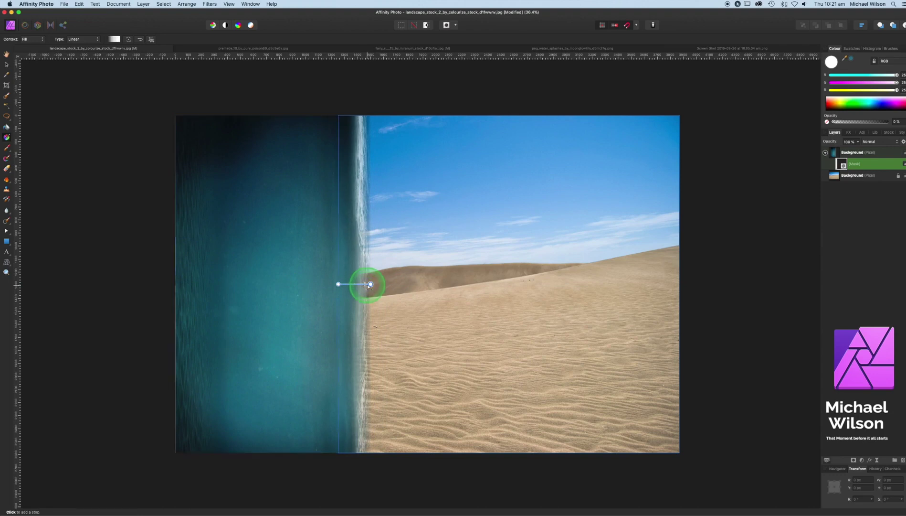
{"action": "left_click_drag", "start_coordinate": [371, 284], "coordinate": [369, 284]}
{"action": "left_click", "coordinate": [749, 142]}
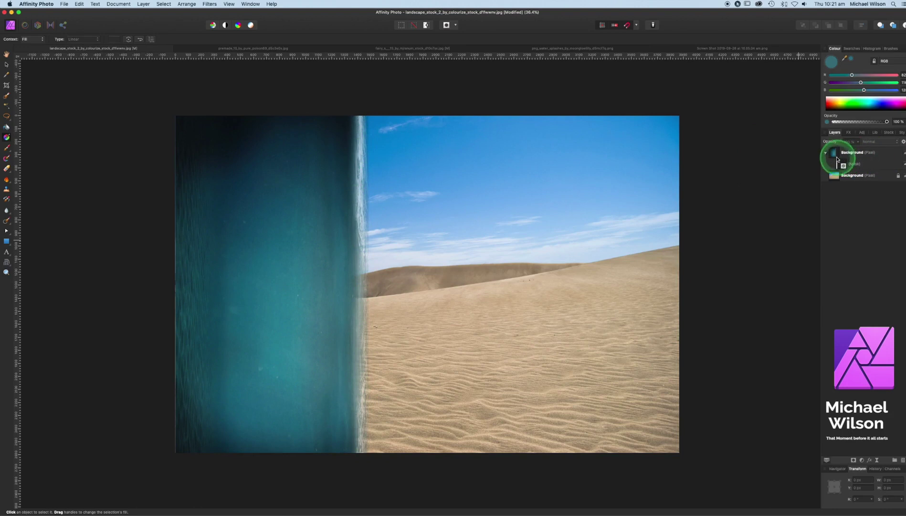
Nest the mask into the ocean layer, Rasterise it, and reselect the layer.
{"action": "left_click_drag", "start_coordinate": [836, 159], "coordinate": [828, 153]}
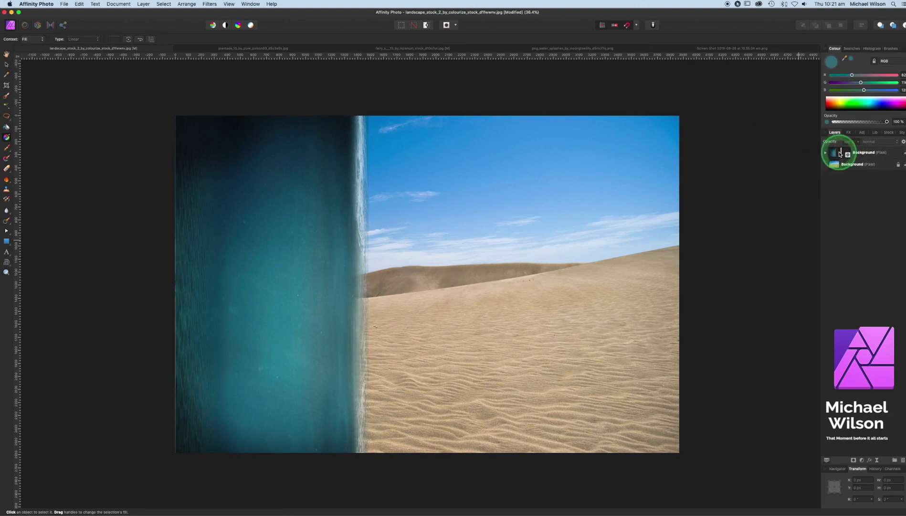
{"action": "right_click", "coordinate": [840, 153]}
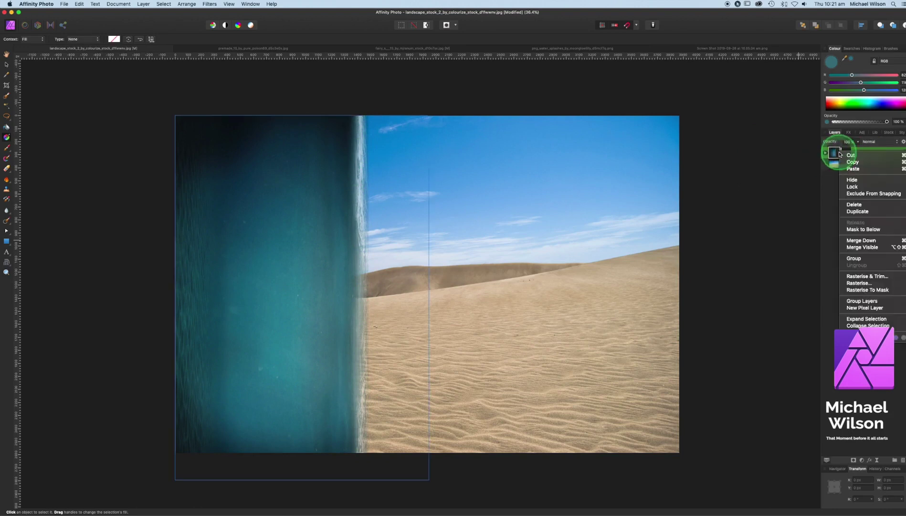
{"action": "left_click", "coordinate": [870, 285]}
{"action": "left_click", "coordinate": [831, 231]}
{"action": "mouse_move", "coordinate": [360, 188]}
{"action": "left_mouse_down"}
{"action": "mouse_move", "coordinate": [360, 135]}
{"action": "mouse_move", "coordinate": [362, 227]}
{"action": "left_mouse_up"}
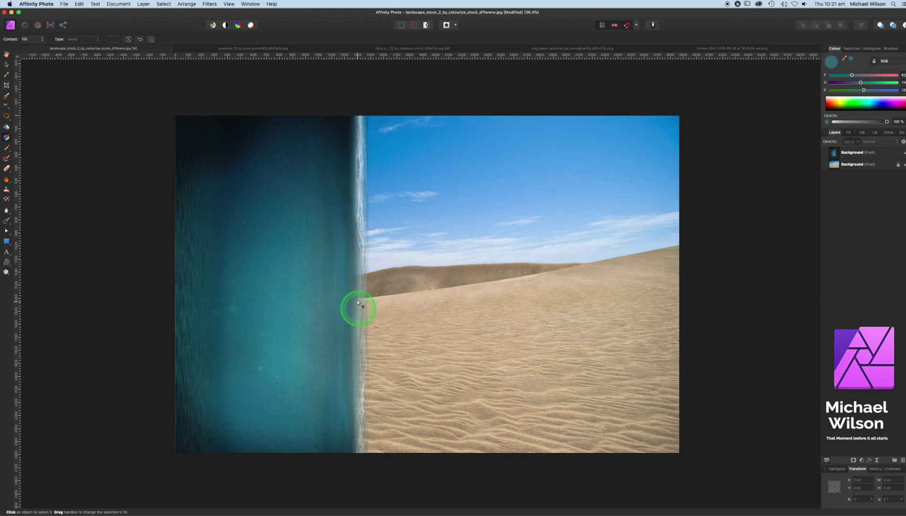
{"action": "mouse_move", "coordinate": [356, 296]}
{"action": "left_mouse_down"}
{"action": "mouse_move", "coordinate": [356, 279]}
{"action": "mouse_move", "coordinate": [354, 423]}
{"action": "left_mouse_up"}
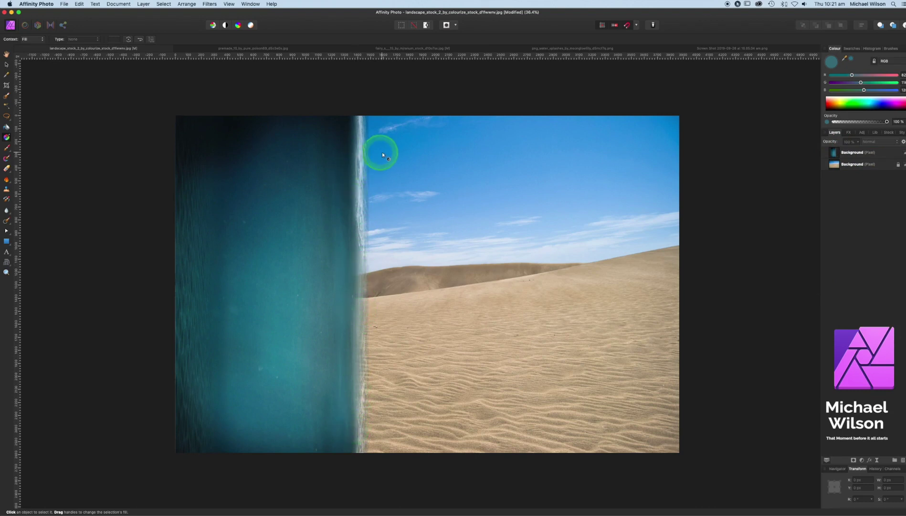
{"action": "left_click", "coordinate": [835, 152]}
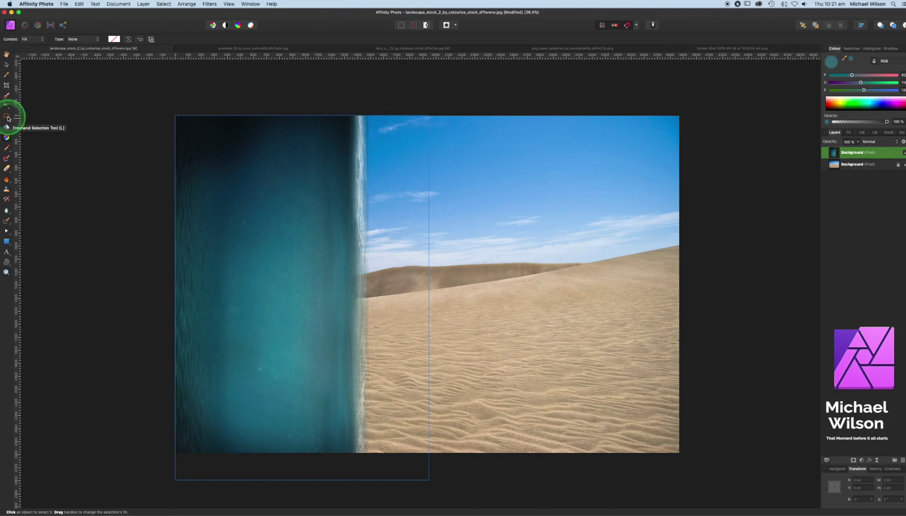
Freehand-select the surf strip at the seam and paste it onto a new layer.
{"action": "left_click", "coordinate": [8, 118]}
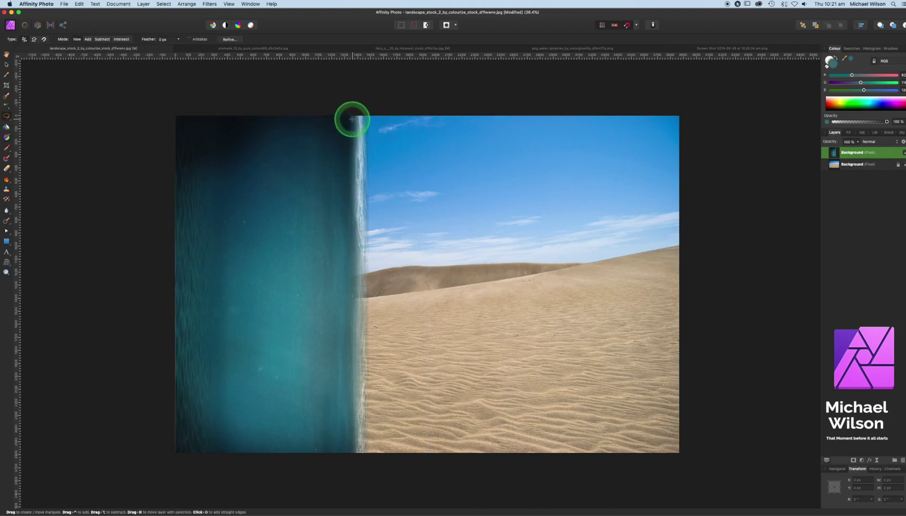
{"action": "left_click_drag", "start_coordinate": [351, 116], "coordinate": [353, 141]}
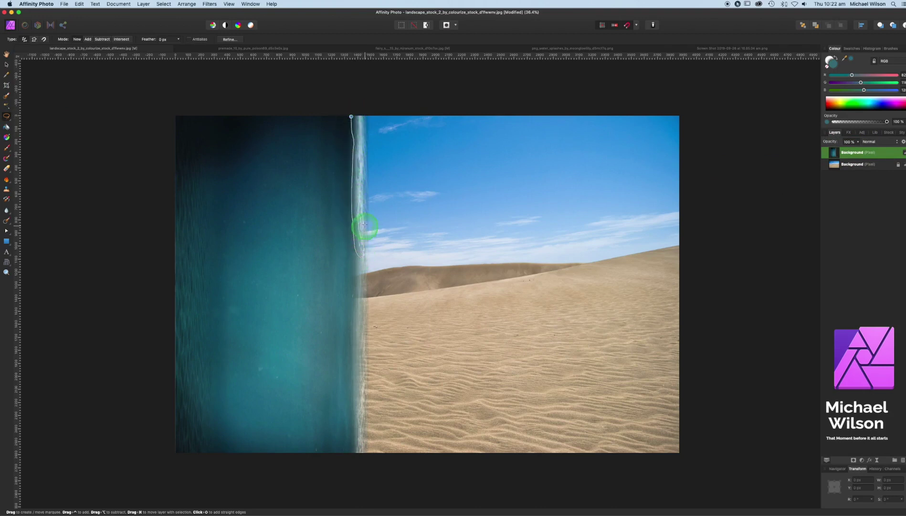
{"action": "left_click_drag", "start_coordinate": [365, 139], "coordinate": [351, 105]}
{"action": "key", "text": "super+c"}
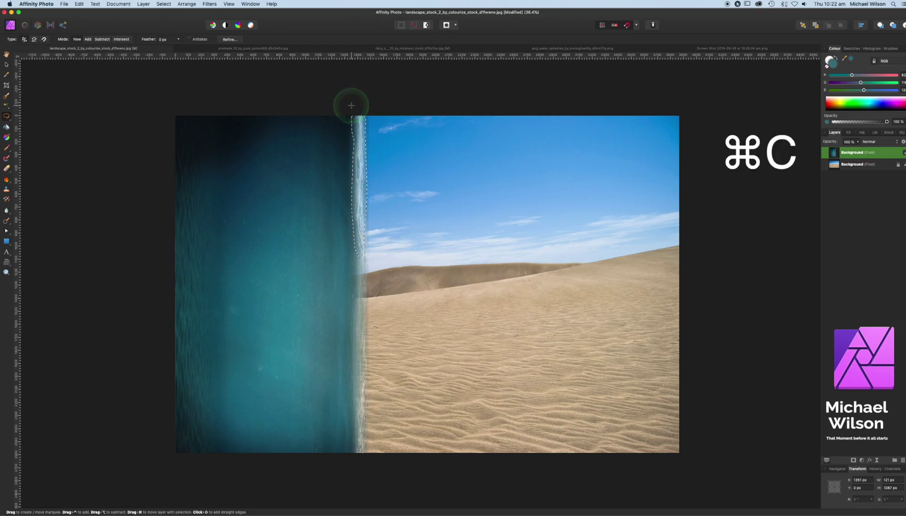
{"action": "key", "text": "super+v"}
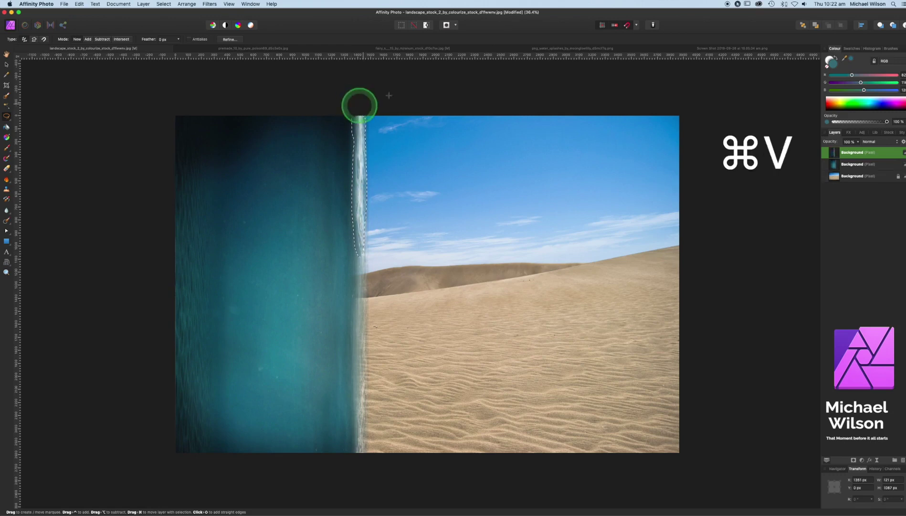
{"action": "left_click", "coordinate": [702, 161]}
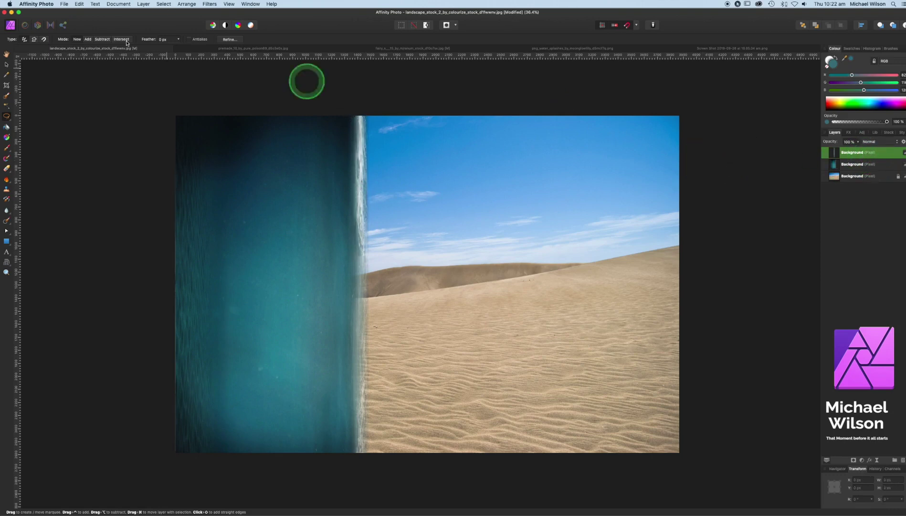
Move the surf strip down and resize it to 136 px wide by 1582 px tall.
{"action": "left_click", "coordinate": [7, 65]}
{"action": "left_click_drag", "start_coordinate": [360, 151], "coordinate": [362, 295]}
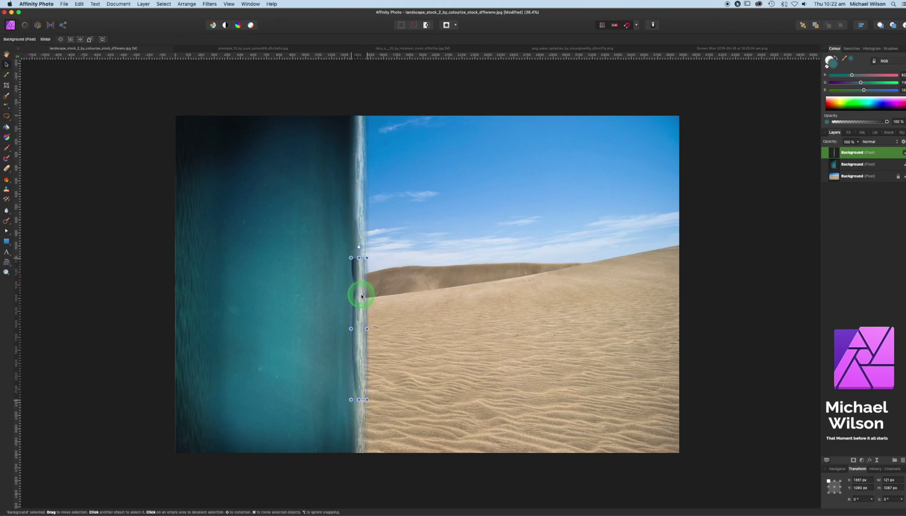
{"action": "left_click_drag", "start_coordinate": [358, 401], "coordinate": [358, 453]}
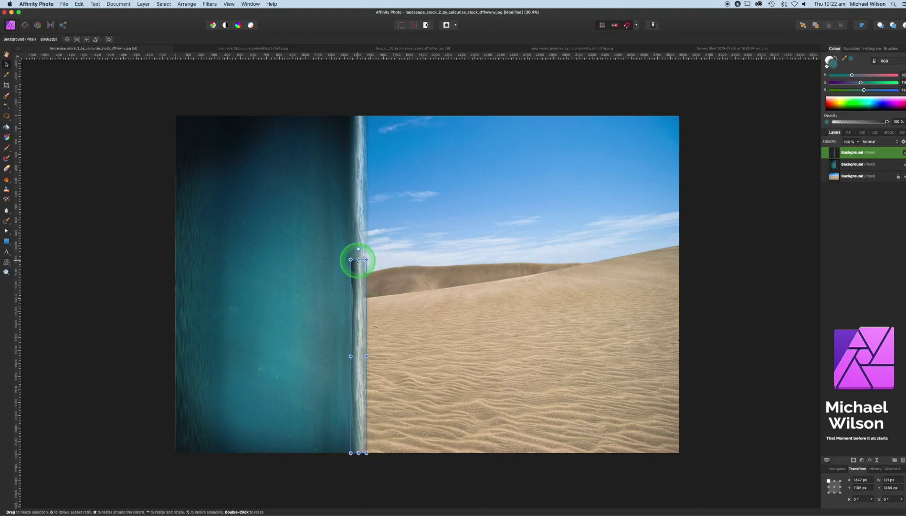
{"action": "left_click_drag", "start_coordinate": [359, 254], "coordinate": [359, 254]}
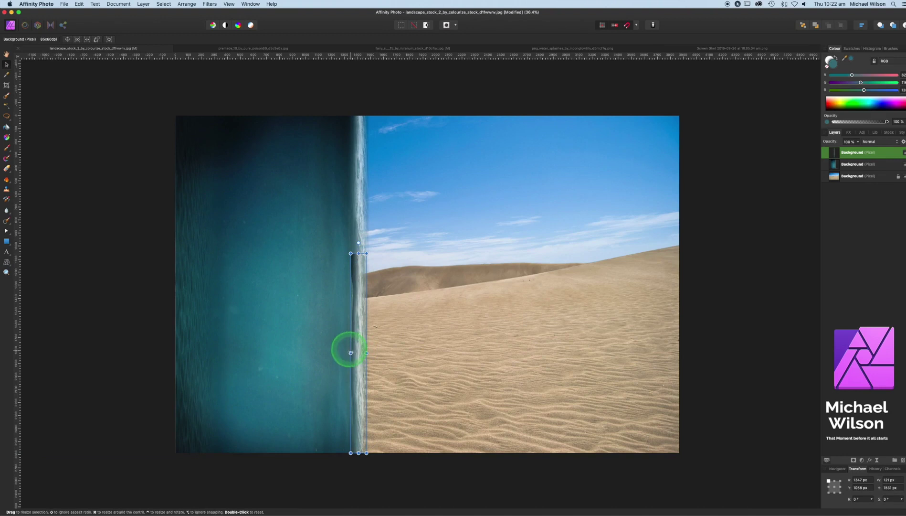
{"action": "mouse_move", "coordinate": [350, 353]}
{"action": "left_mouse_down"}
{"action": "mouse_move", "coordinate": [363, 344]}
{"action": "mouse_move", "coordinate": [358, 354]}
{"action": "left_mouse_up"}
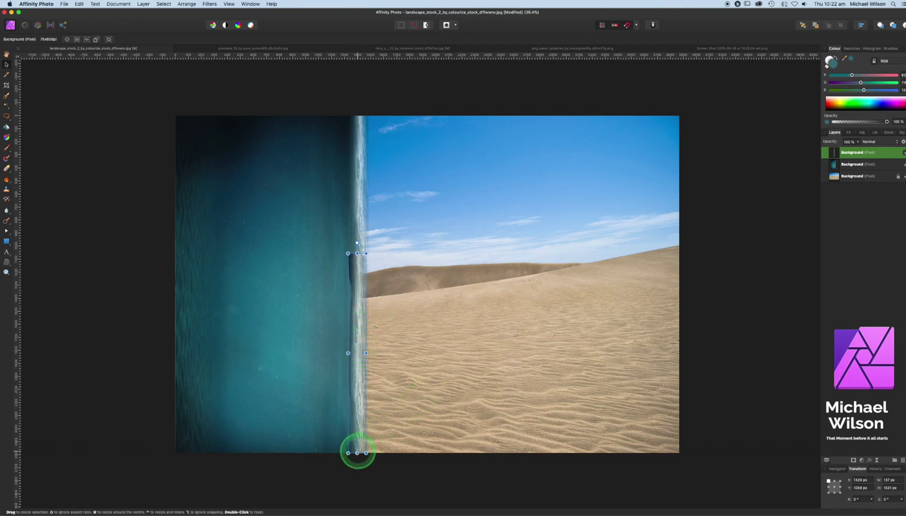
{"action": "left_click_drag", "start_coordinate": [357, 452], "coordinate": [357, 466]}
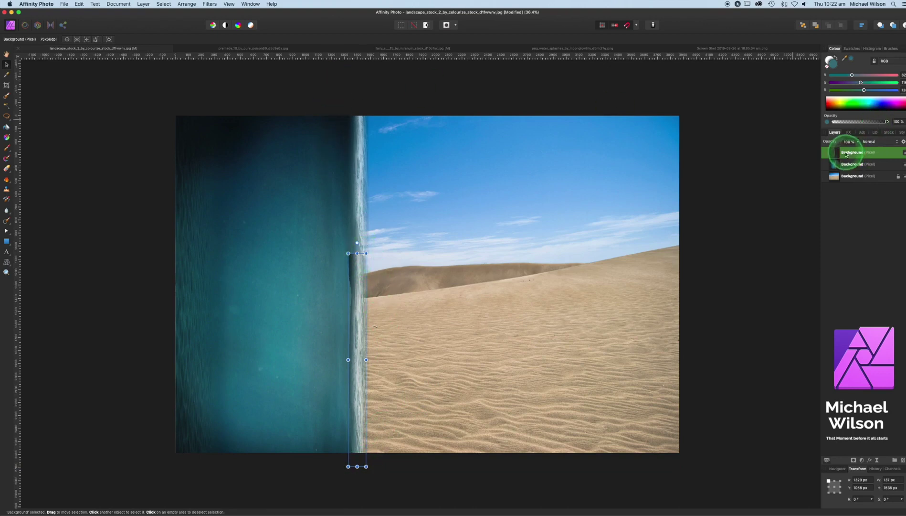
Mask the surf strip and paint the mask in black and white along the seam.
{"action": "left_click", "coordinate": [854, 459]}
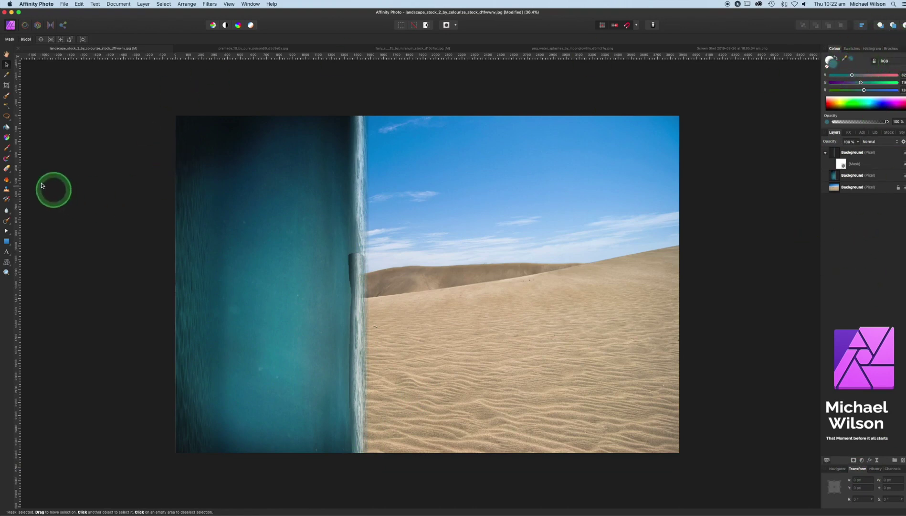
{"action": "left_click", "coordinate": [6, 148]}
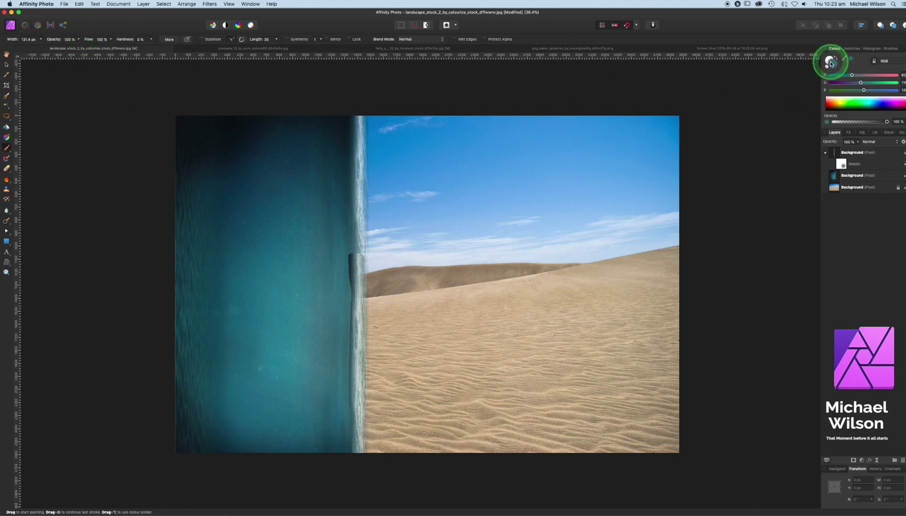
{"action": "left_click", "coordinate": [831, 64]}
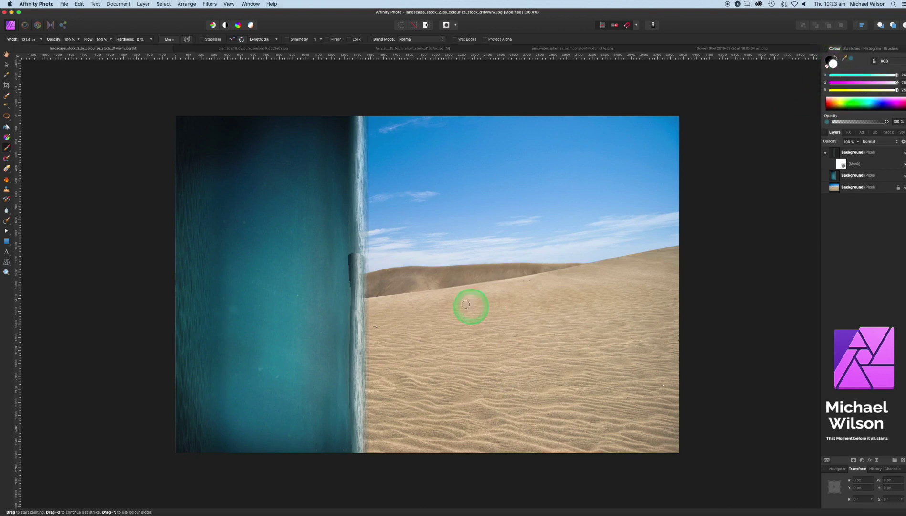
{"action": "key", "text": "x"}
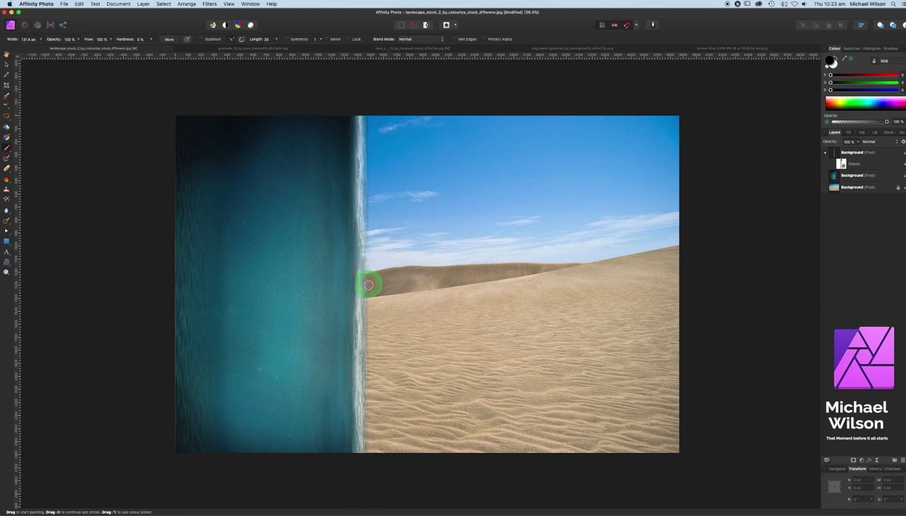
{"action": "key", "text": "x"}
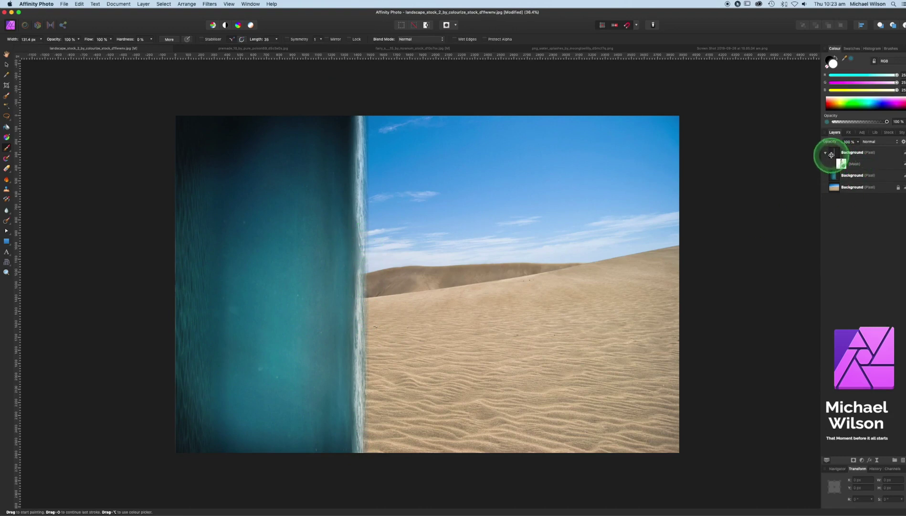
Merge the surf strip down into the ocean layer and widen the ocean to about 2089 px.
{"action": "left_click", "coordinate": [850, 154]}
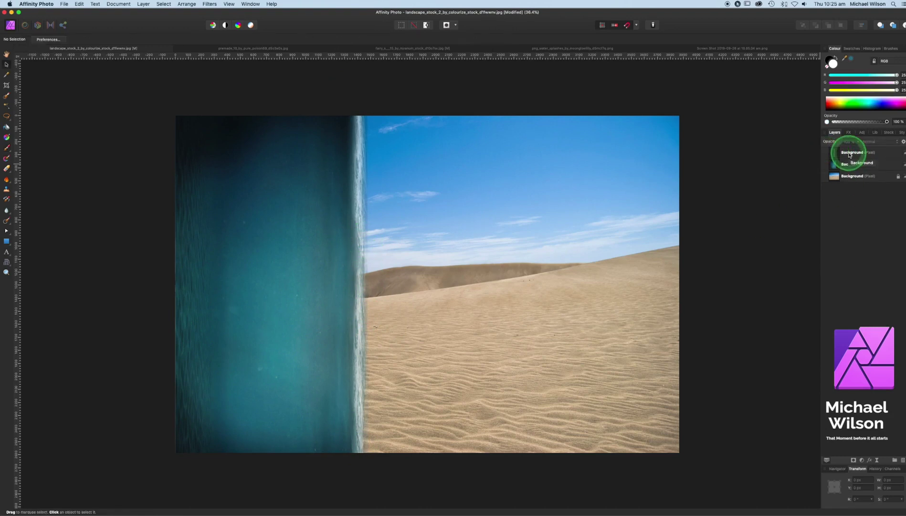
{"action": "left_click", "coordinate": [353, 320]}
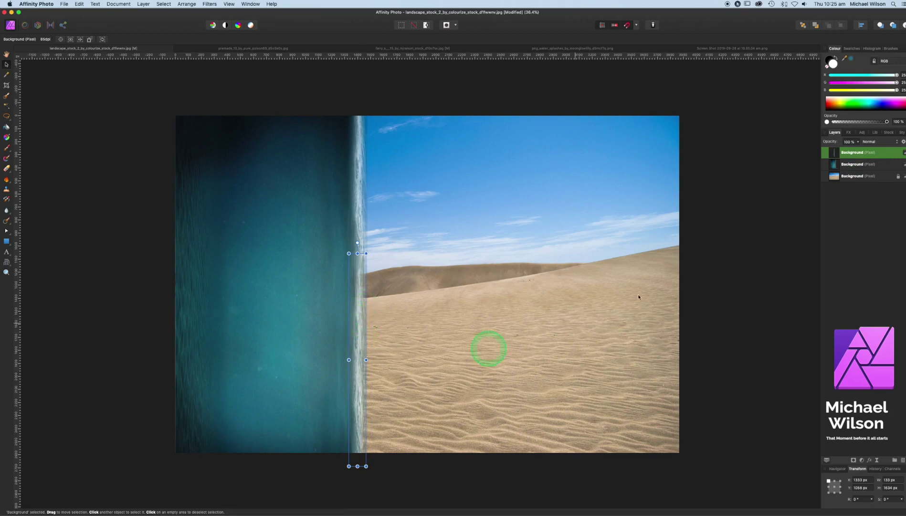
{"action": "right_click", "coordinate": [844, 156]}
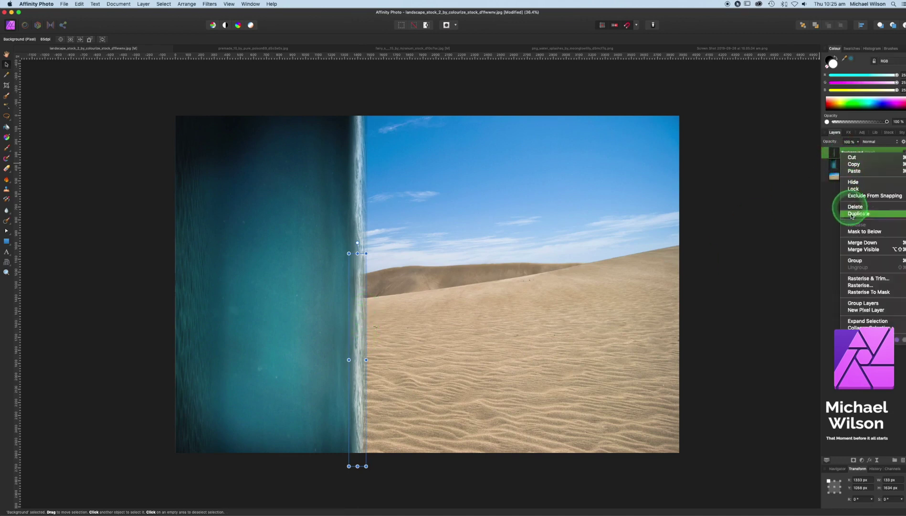
{"action": "left_click", "coordinate": [856, 242]}
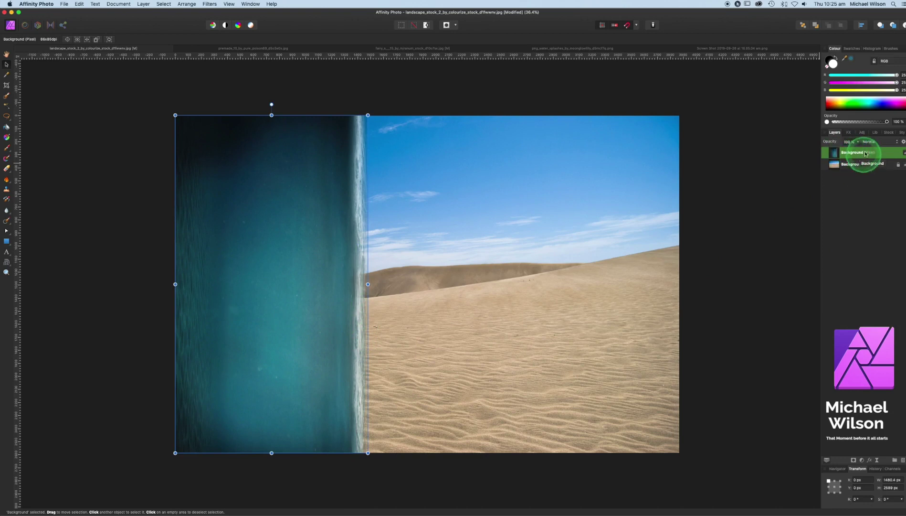
{"action": "left_click_drag", "start_coordinate": [371, 286], "coordinate": [447, 285]}
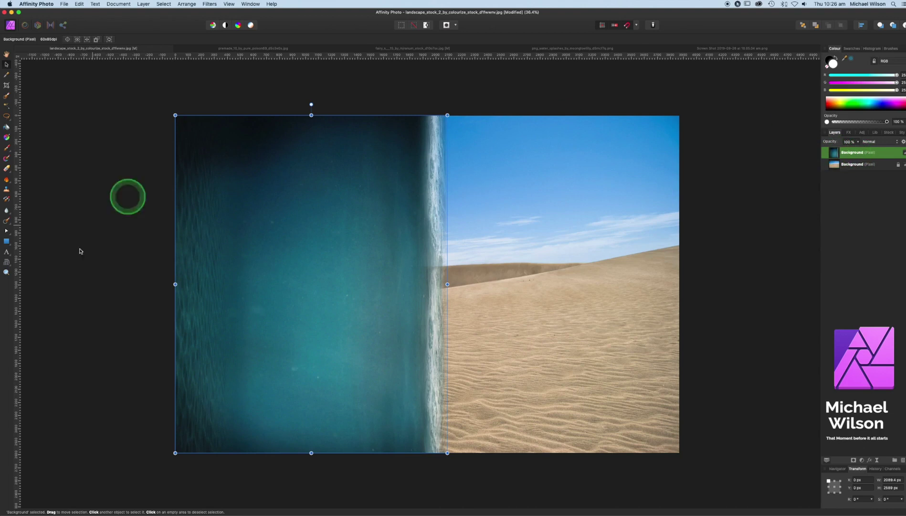
Mesh-warp the ocean's right-edge corners and midpoints into a gentle wavy curve and apply.
{"action": "left_click", "coordinate": [7, 264]}
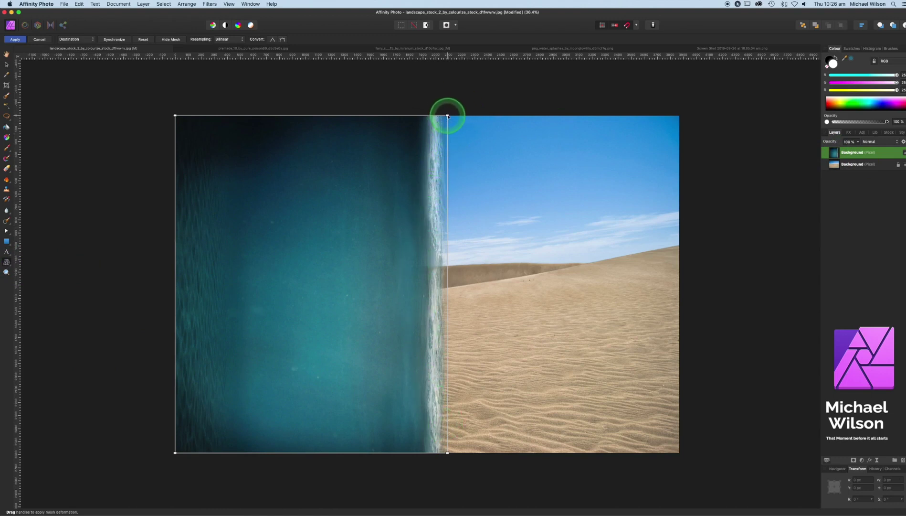
{"action": "left_click_drag", "start_coordinate": [448, 116], "coordinate": [457, 116]}
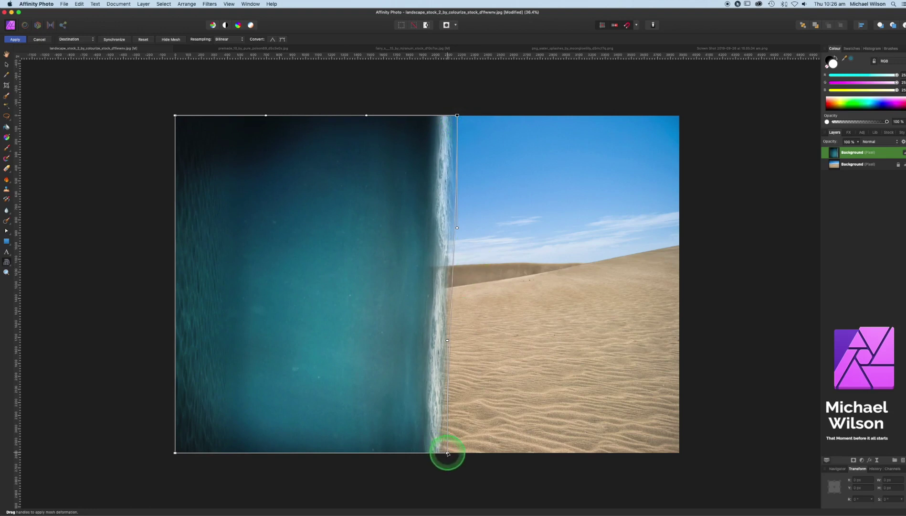
{"action": "left_click_drag", "start_coordinate": [447, 453], "coordinate": [457, 452]}
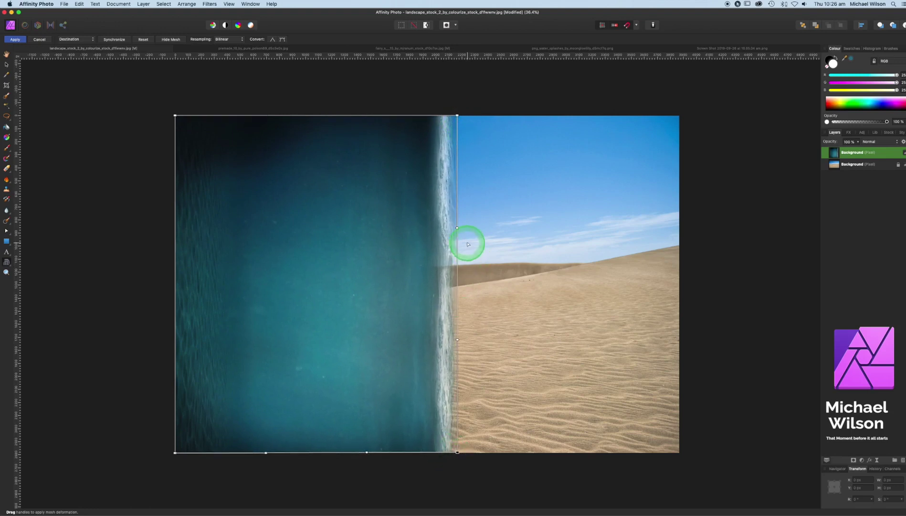
{"action": "left_click_drag", "start_coordinate": [458, 229], "coordinate": [441, 228]}
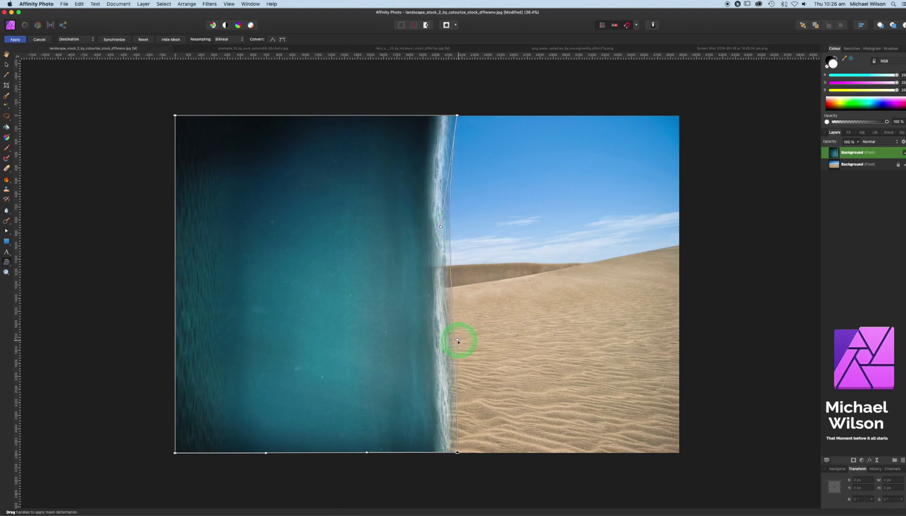
{"action": "left_click_drag", "start_coordinate": [457, 341], "coordinate": [452, 342]}
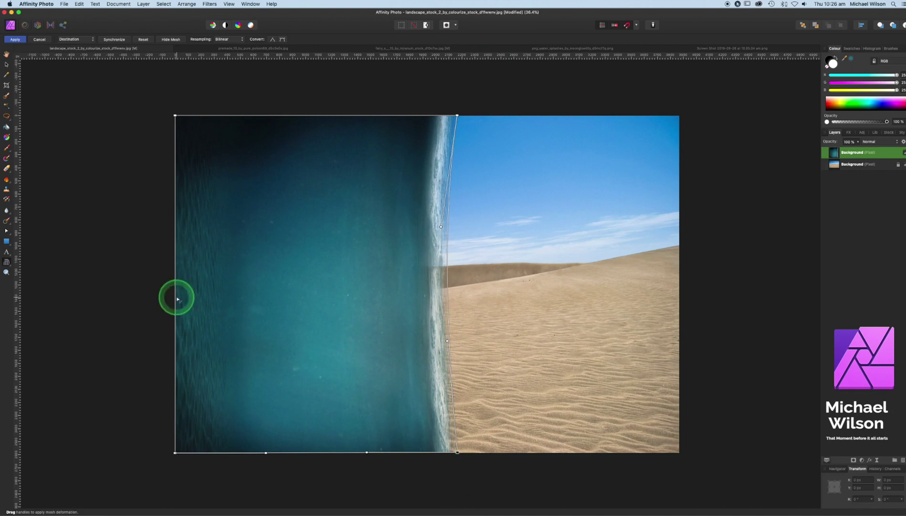
{"action": "left_click", "coordinate": [7, 65]}
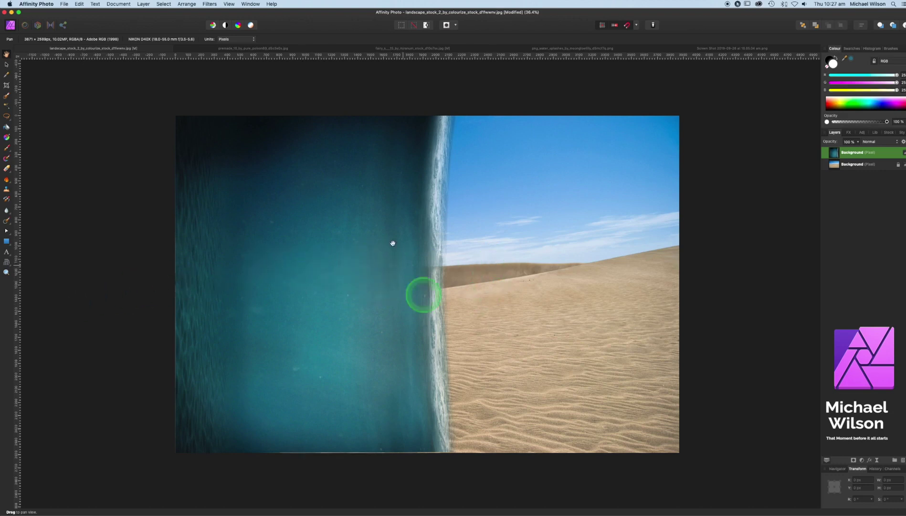
Copy the cut-out girl and paste her into the desert composite.
{"action": "left_click", "coordinate": [458, 48]}
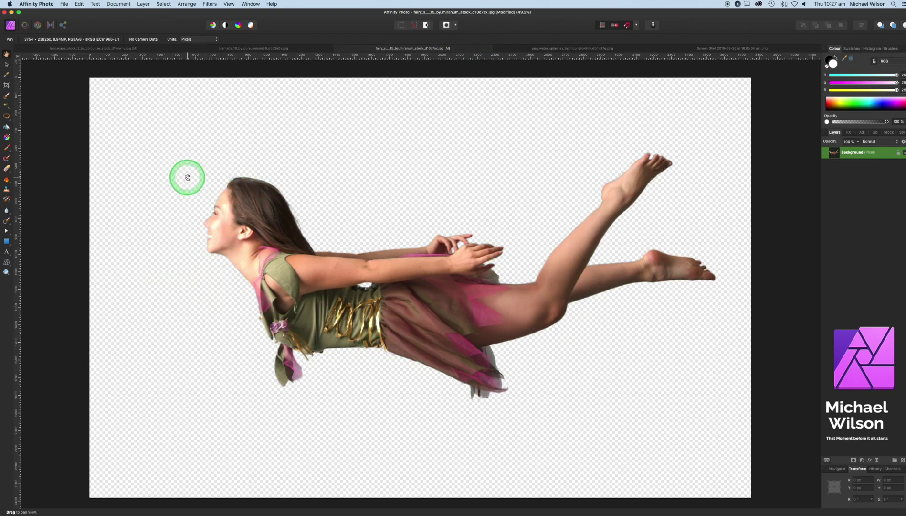
{"action": "key", "text": "super+c"}
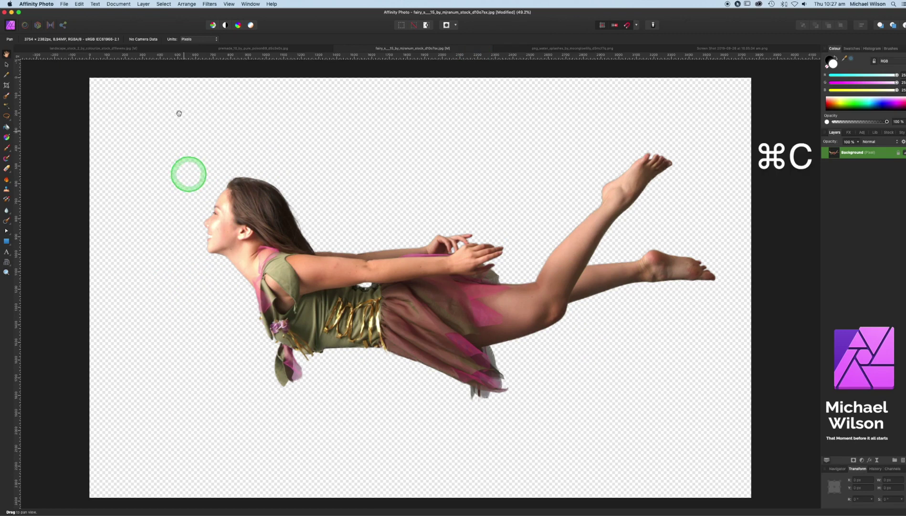
{"action": "left_click", "coordinate": [150, 49]}
{"action": "key", "text": "super+v"}
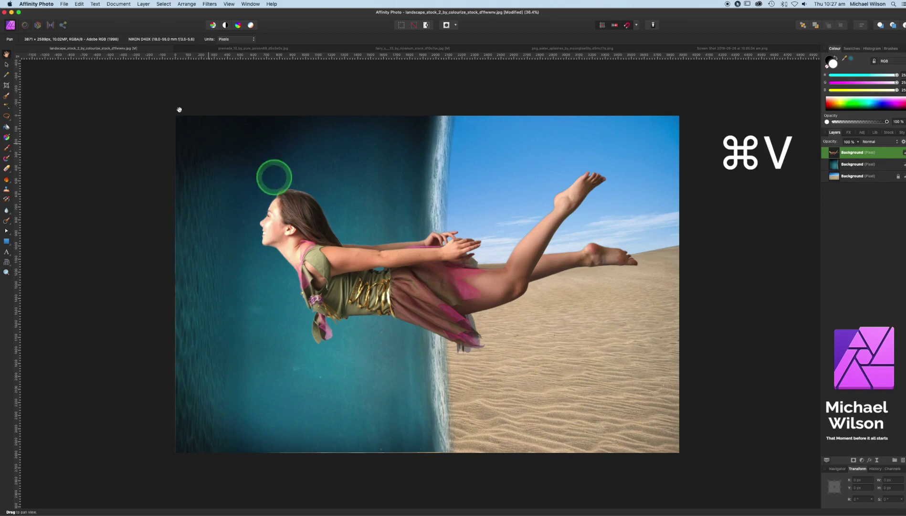
Flip the girl horizontally, shrink her, and position her straddling the water–sand seam.
{"action": "left_click", "coordinate": [7, 67]}
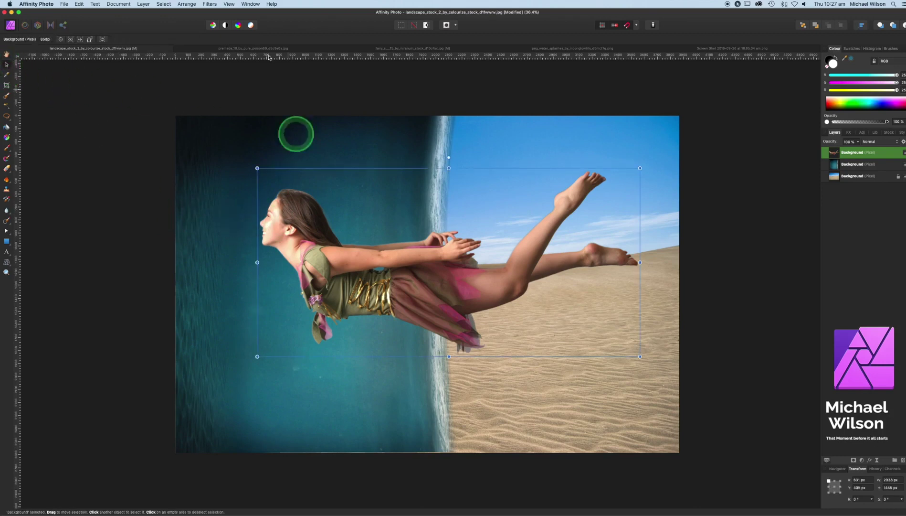
{"action": "left_click", "coordinate": [182, 4]}
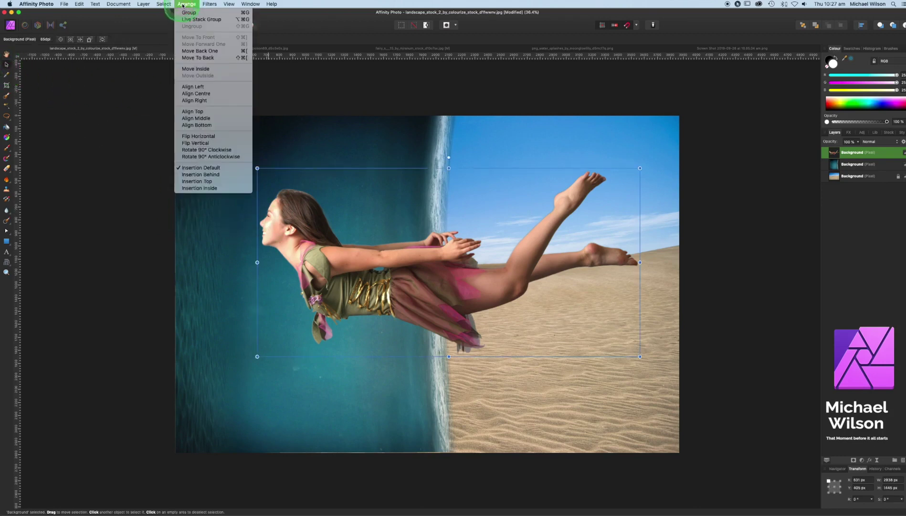
{"action": "left_click", "coordinate": [202, 139]}
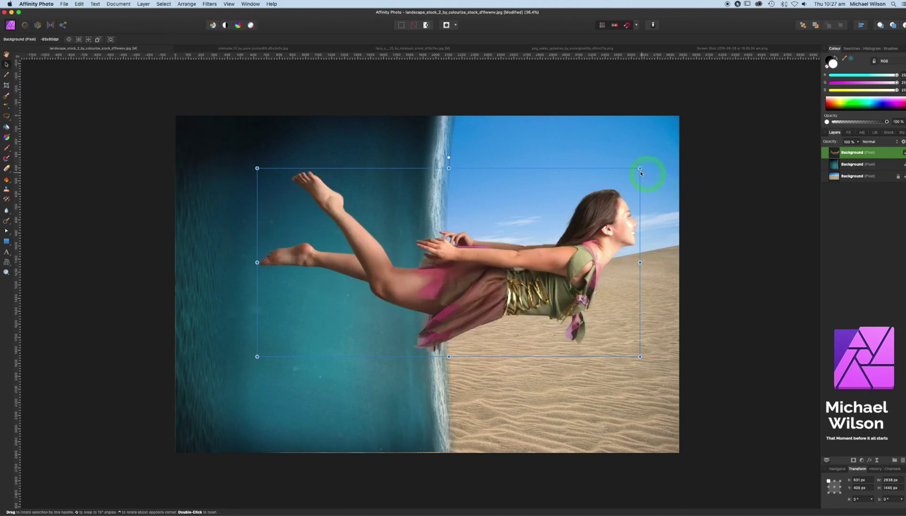
{"action": "left_click_drag", "start_coordinate": [640, 168], "coordinate": [529, 229]}
{"action": "left_click_drag", "start_coordinate": [466, 306], "coordinate": [478, 285]}
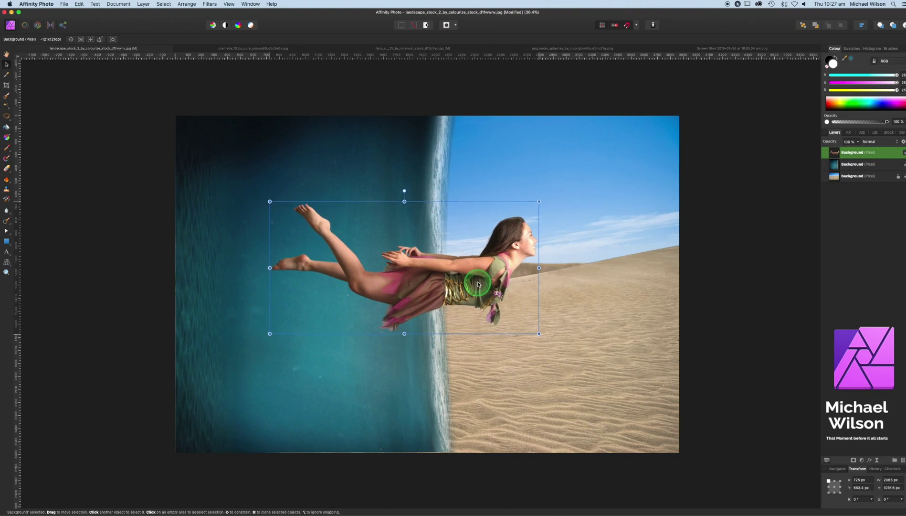
{"action": "left_click_drag", "start_coordinate": [480, 284], "coordinate": [478, 282]}
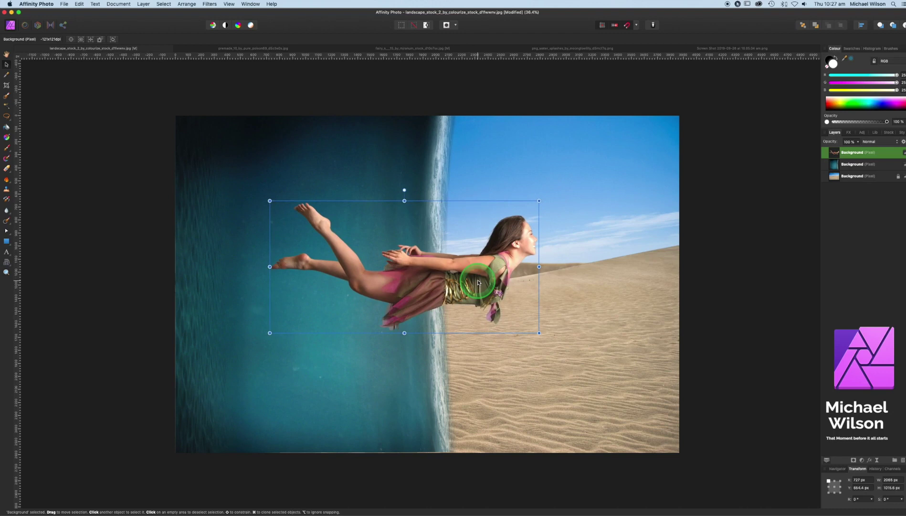
{"action": "left_click_drag", "start_coordinate": [473, 276], "coordinate": [471, 275]}
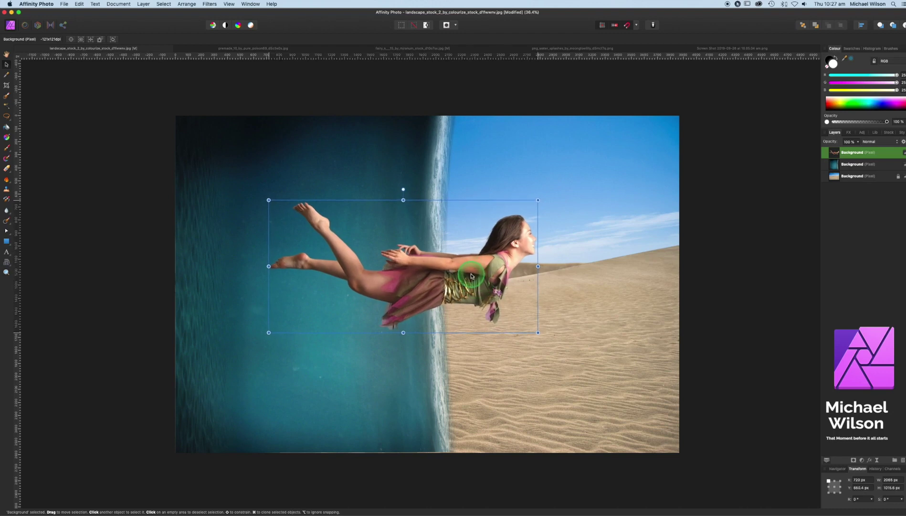
{"action": "left_click", "coordinate": [752, 227]}
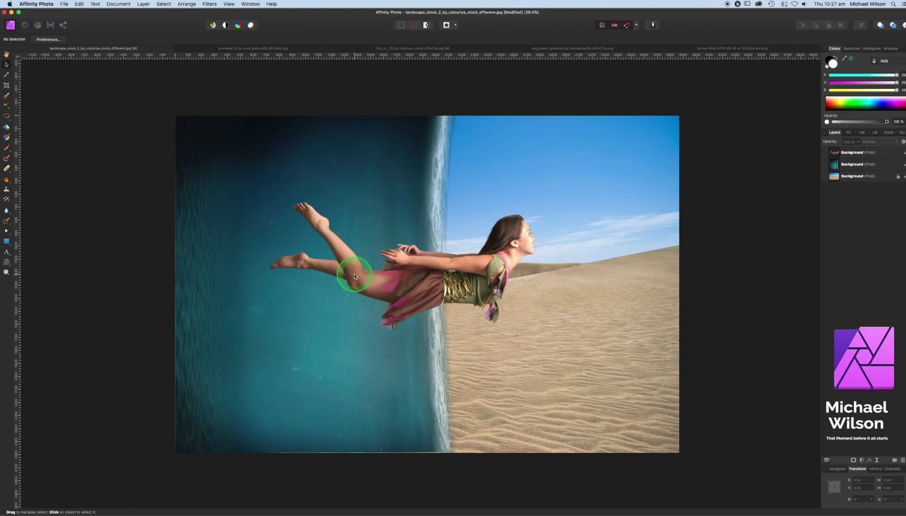
Lasso the girl's submerged legs and cut-paste them onto a new layer, then deselect.
{"action": "left_click", "coordinate": [857, 153]}
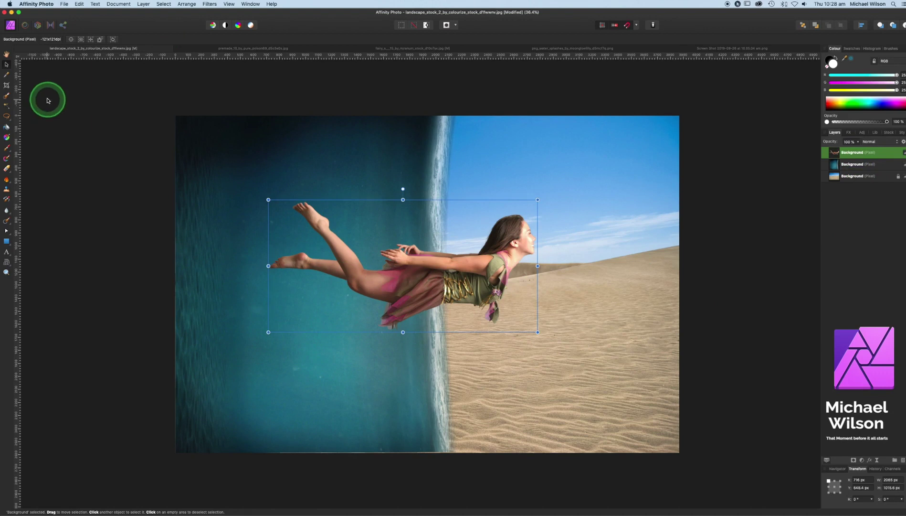
{"action": "left_click", "coordinate": [10, 119]}
{"action": "left_click", "coordinate": [41, 153]}
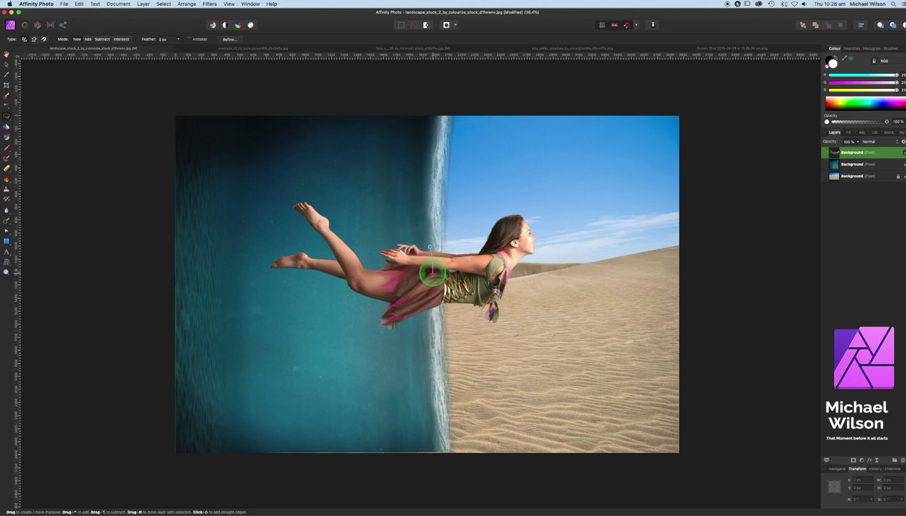
{"action": "mouse_move", "coordinate": [433, 275]}
{"action": "left_mouse_down"}
{"action": "mouse_move", "coordinate": [430, 314]}
{"action": "mouse_move", "coordinate": [398, 340]}
{"action": "mouse_move", "coordinate": [375, 337]}
{"action": "mouse_move", "coordinate": [330, 297]}
{"action": "mouse_move", "coordinate": [274, 293]}
{"action": "mouse_move", "coordinate": [249, 265]}
{"action": "mouse_move", "coordinate": [253, 221]}
{"action": "mouse_move", "coordinate": [270, 193]}
{"action": "mouse_move", "coordinate": [300, 185]}
{"action": "mouse_move", "coordinate": [353, 212]}
{"action": "mouse_move", "coordinate": [403, 222]}
{"action": "left_mouse_up"}
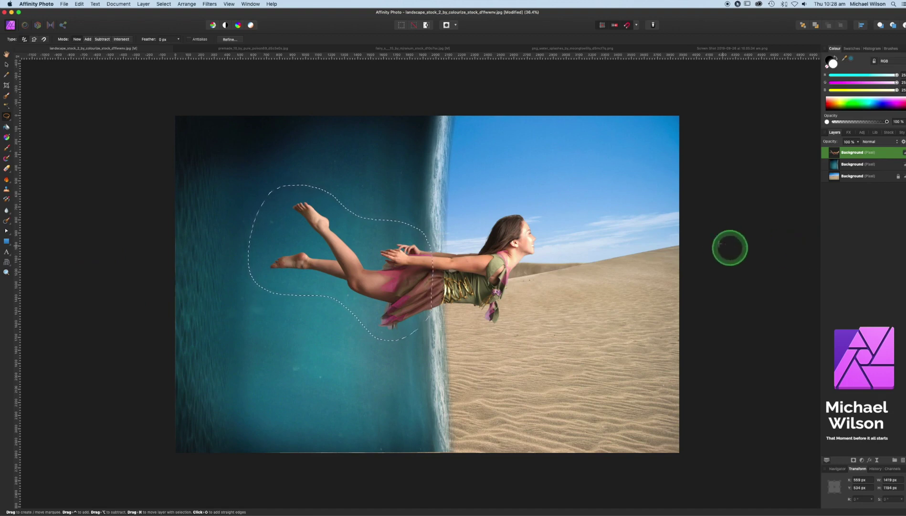
{"action": "key", "text": "super+x"}
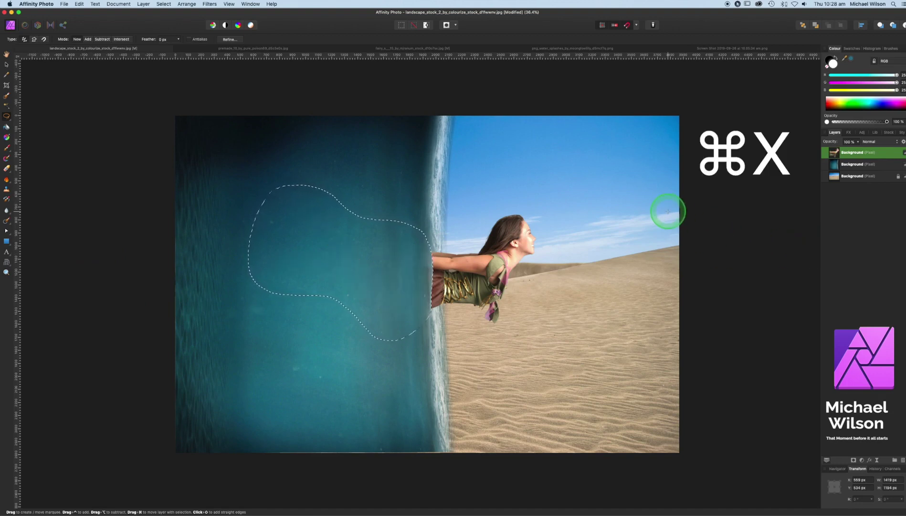
{"action": "key", "text": "super+v"}
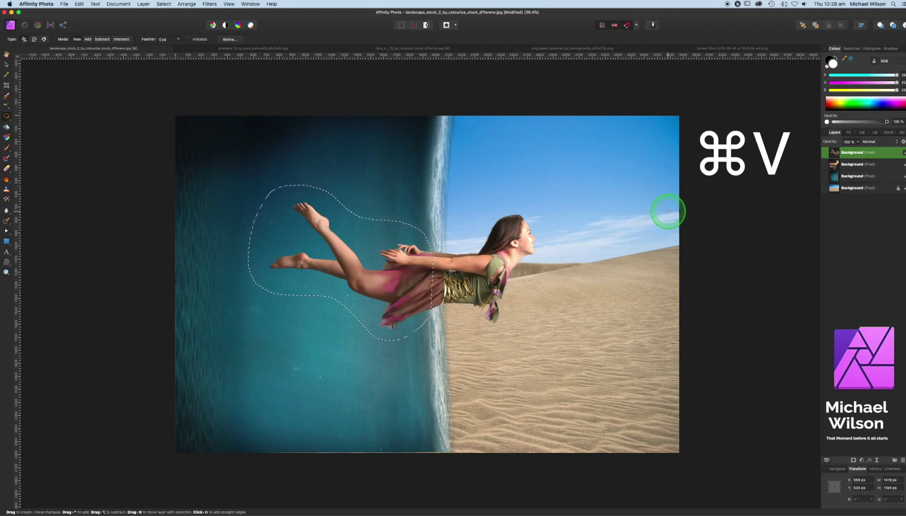
{"action": "key", "text": "super+d"}
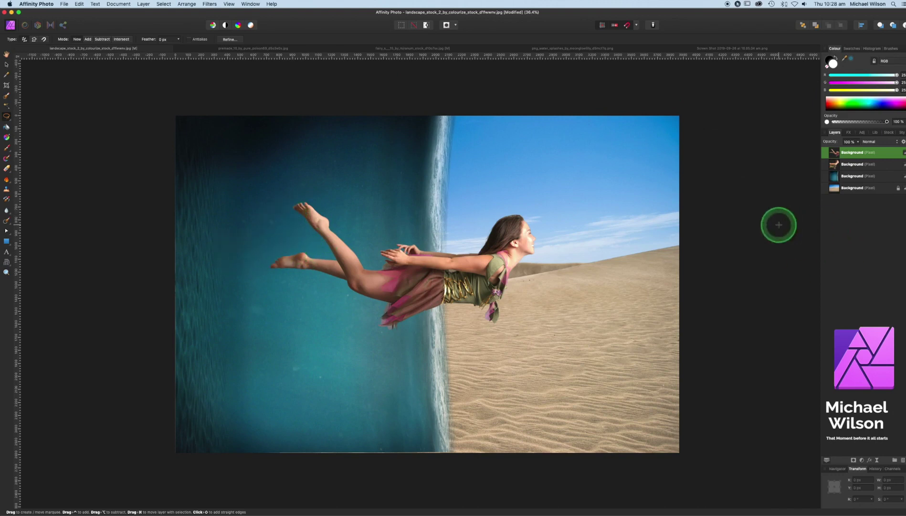
Toggle the upper-body and legs layers' visibility to check the split, and try reordering the legs layer.
{"action": "left_click", "coordinate": [904, 165]}
{"action": "left_click", "coordinate": [904, 164]}
{"action": "left_click", "coordinate": [903, 152]}
{"action": "left_click", "coordinate": [903, 152]}
{"action": "left_click_drag", "start_coordinate": [855, 147], "coordinate": [818, 152]}
Set the legs layer's blend mode to Overlay, then bring up the water-splashes document.
{"action": "left_click", "coordinate": [884, 143]}
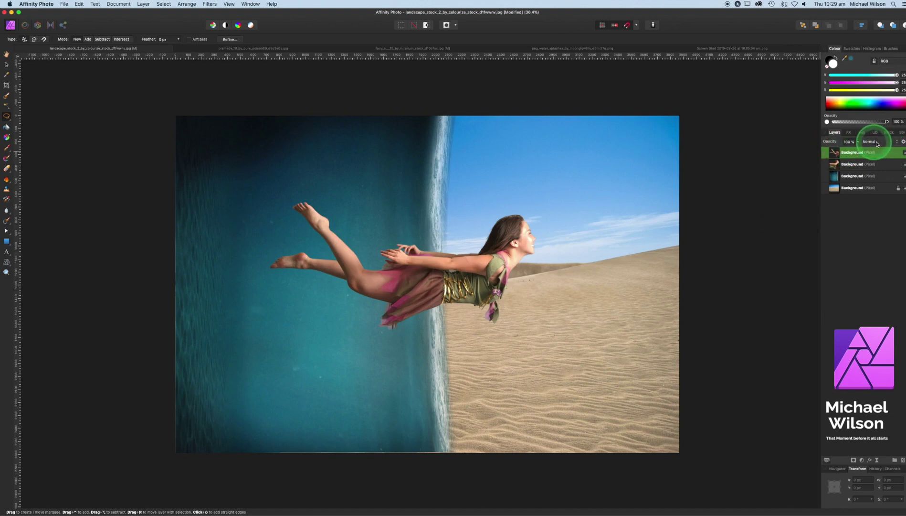
{"action": "left_click", "coordinate": [877, 143]}
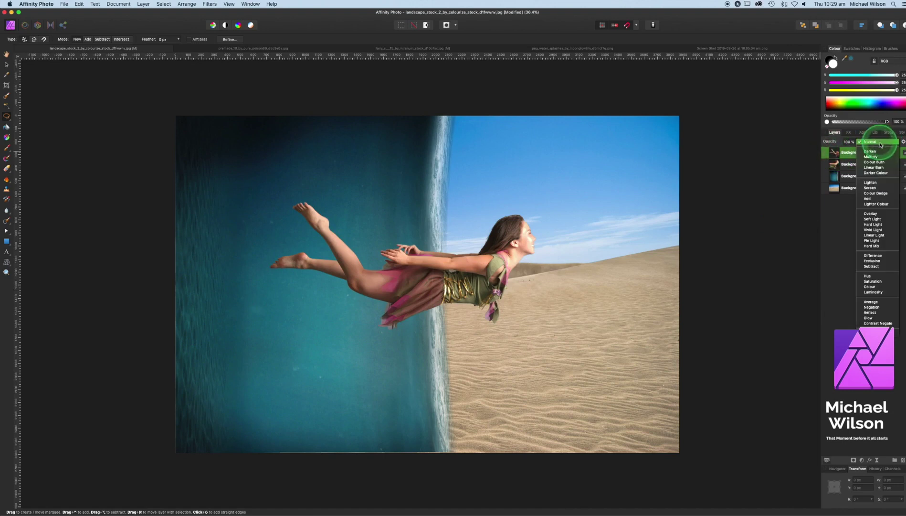
{"action": "left_click", "coordinate": [874, 214]}
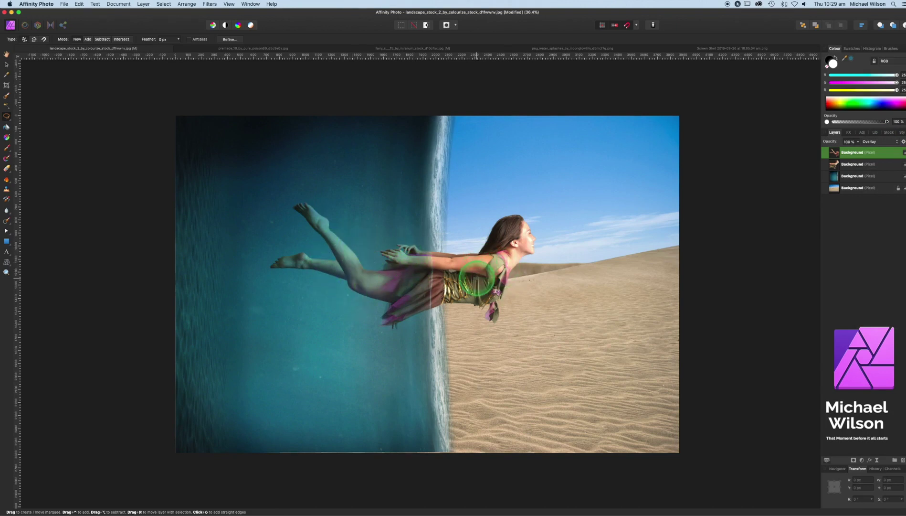
{"action": "key", "text": "super+alt+d"}
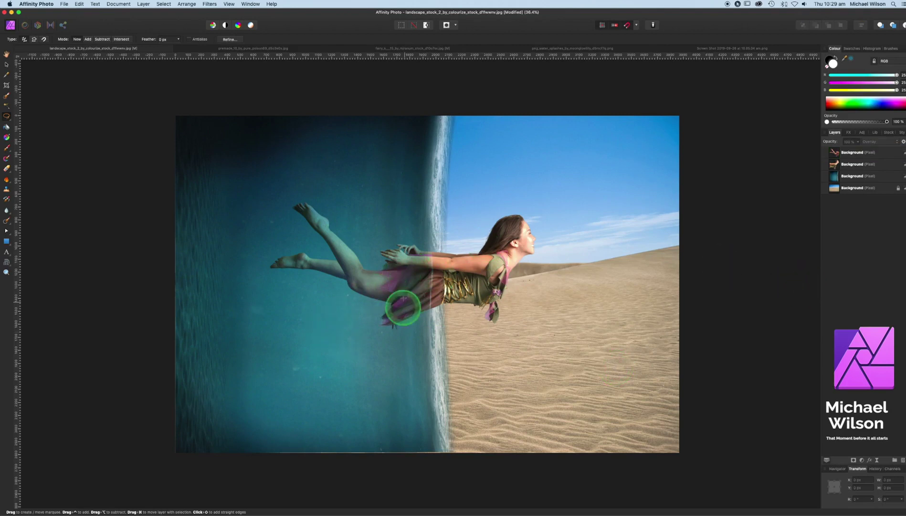
{"action": "left_click", "coordinate": [615, 47]}
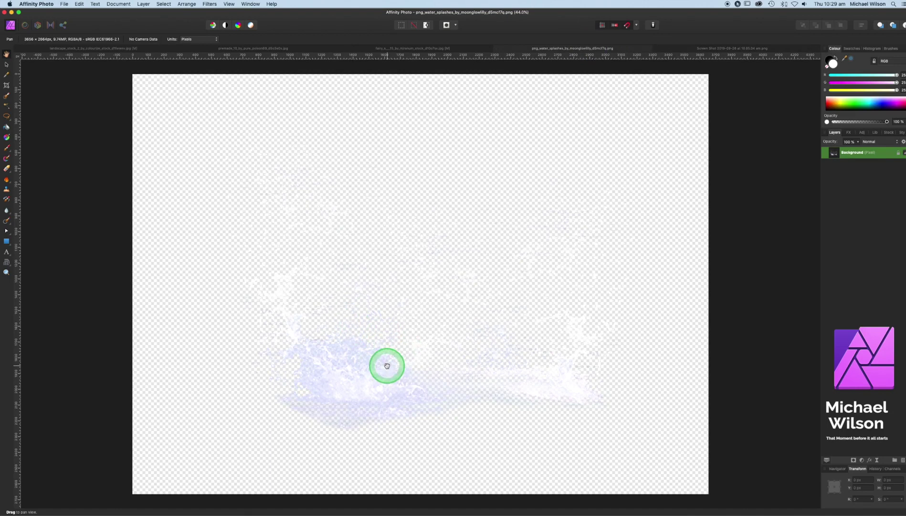
Paste the water splash into the composite, shrink it, and move it onto the girl.
{"action": "left_click", "coordinate": [166, 49]}
{"action": "key", "text": "super+v"}
{"action": "left_click", "coordinate": [7, 64]}
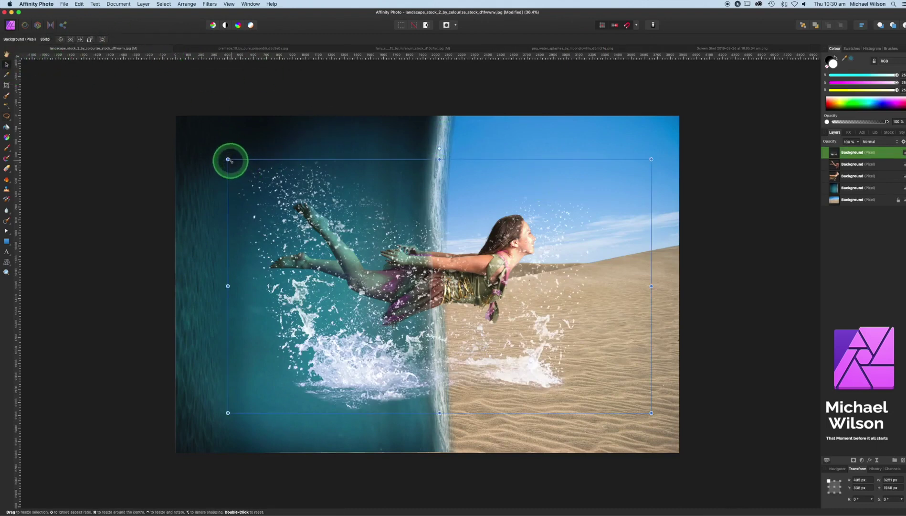
{"action": "left_click_drag", "start_coordinate": [228, 159], "coordinate": [495, 290]}
{"action": "left_click_drag", "start_coordinate": [546, 353], "coordinate": [403, 250]}
Rotate the splash upright along the seam and shrink it to about 874 px around her waist.
{"action": "scroll", "coordinate": [428, 191], "scroll_direction": "left", "scroll_amount": 1}
{"action": "left_click_drag", "start_coordinate": [426, 195], "coordinate": [488, 257]}
{"action": "left_click_drag", "start_coordinate": [398, 220], "coordinate": [443, 242]}
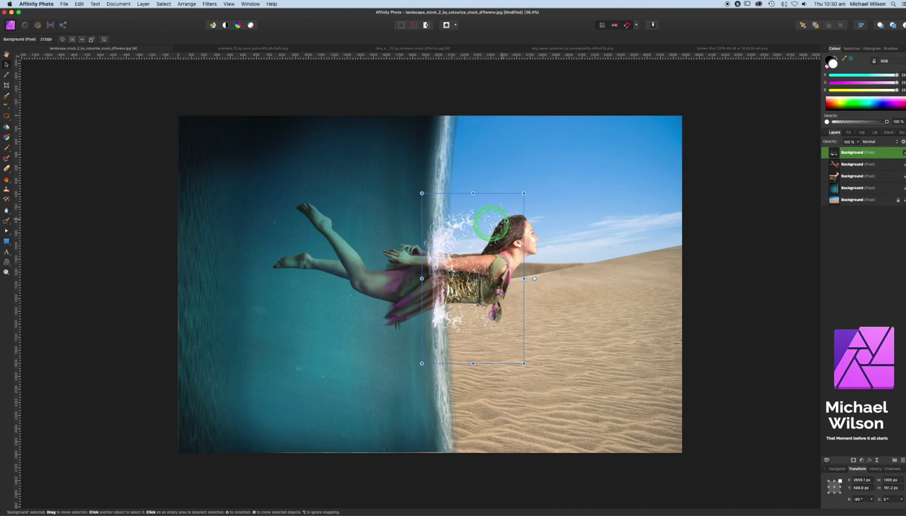
{"action": "left_click_drag", "start_coordinate": [524, 193], "coordinate": [507, 219]}
{"action": "left_click_drag", "start_coordinate": [447, 293], "coordinate": [450, 285]}
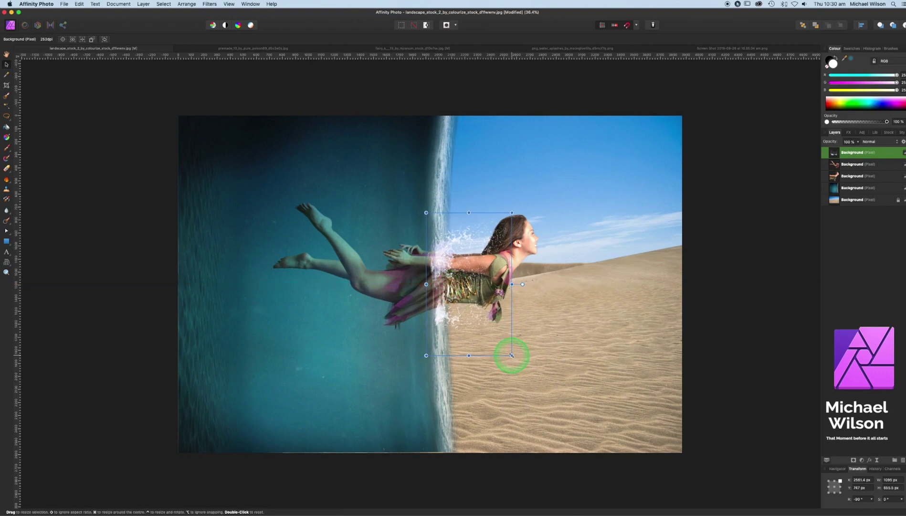
{"action": "left_click_drag", "start_coordinate": [511, 355], "coordinate": [501, 339]}
{"action": "left_click_drag", "start_coordinate": [503, 213], "coordinate": [495, 225]}
{"action": "left_click", "coordinate": [445, 297]}
{"action": "left_click_drag", "start_coordinate": [445, 297], "coordinate": [448, 296]}
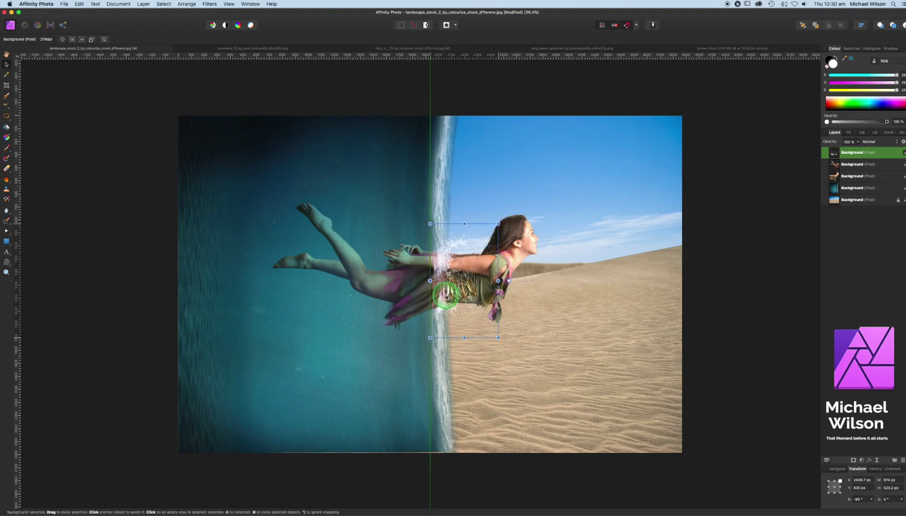
{"action": "left_click", "coordinate": [547, 318]}
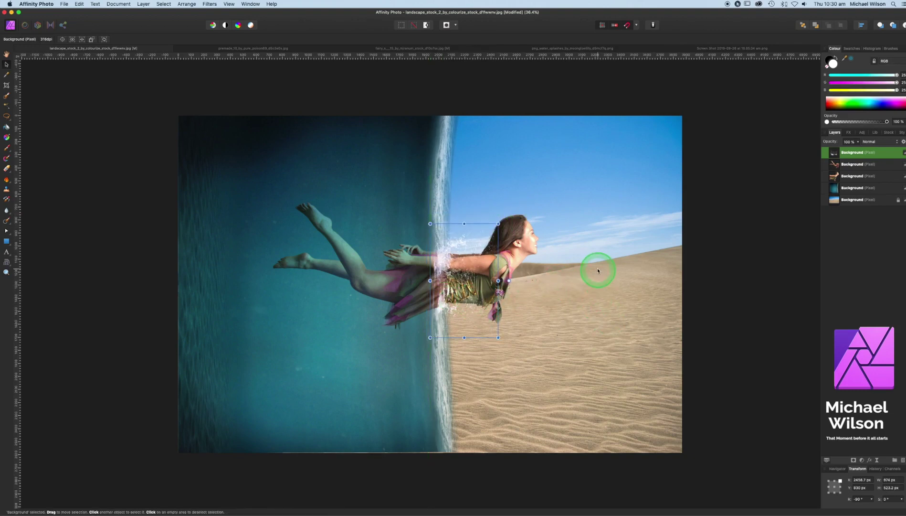
Duplicate the splash layer, enlarge the copy upward and wider, and nudge it onto the seam.
{"action": "key", "text": "super+j"}
{"action": "left_click_drag", "start_coordinate": [466, 271], "coordinate": [470, 270]}
{"action": "left_click_drag", "start_coordinate": [503, 224], "coordinate": [515, 206]}
{"action": "left_click_drag", "start_coordinate": [514, 337], "coordinate": [528, 360]}
{"action": "left_click_drag", "start_coordinate": [505, 311], "coordinate": [504, 310]}
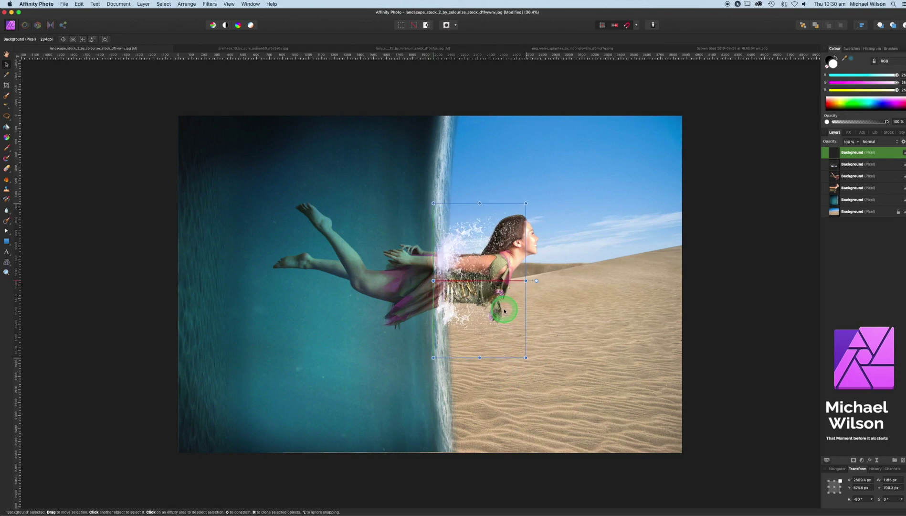
{"action": "left_click", "coordinate": [731, 160]}
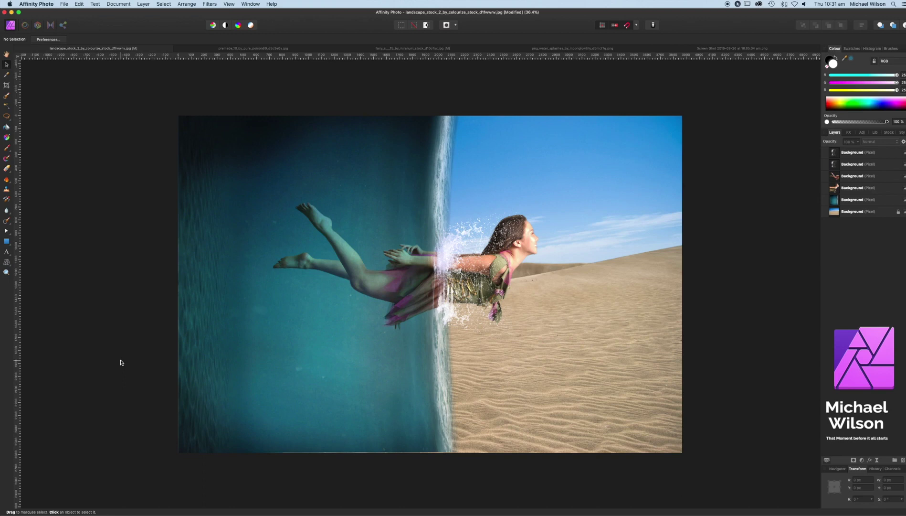
{"action": "left_click", "coordinate": [114, 340]}
{"action": "left_click", "coordinate": [132, 299]}
{"action": "key", "text": "z"}
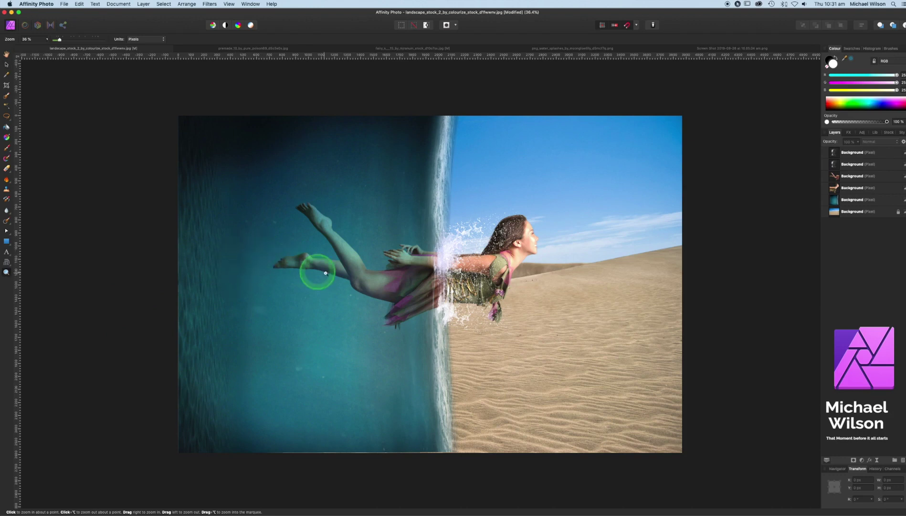
{"action": "mouse_move", "coordinate": [452, 282]}
{"action": "left_mouse_down"}
{"action": "mouse_move", "coordinate": [383, 283]}
{"action": "mouse_move", "coordinate": [488, 283]}
{"action": "mouse_move", "coordinate": [460, 282]}
{"action": "left_mouse_up"}
{"action": "left_click", "coordinate": [232, 293]}
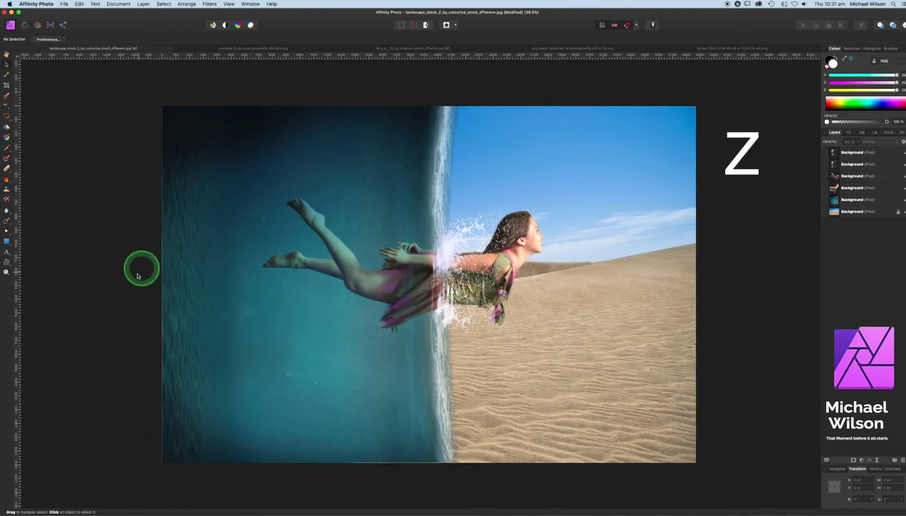
{"action": "left_click", "coordinate": [255, 287]}
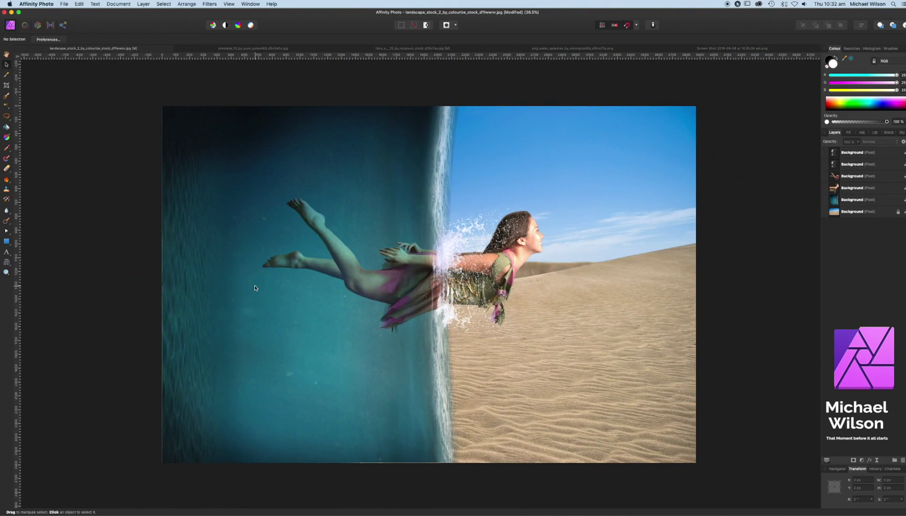